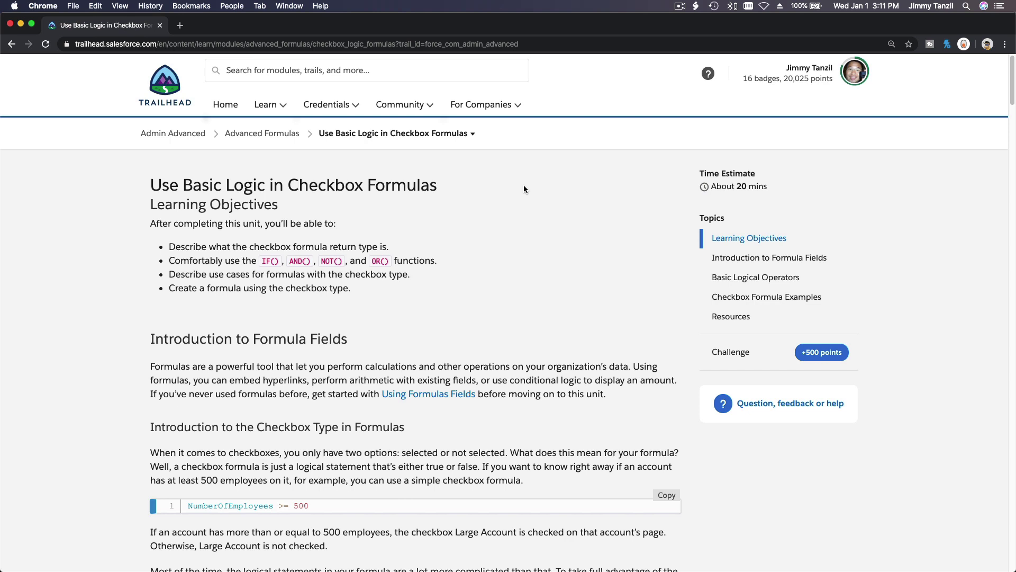
Show the seven-unit Advanced Formulas list from the 'Use Basic Logic in Checkbox Formulas' breadcrumb
left_click(470, 135)
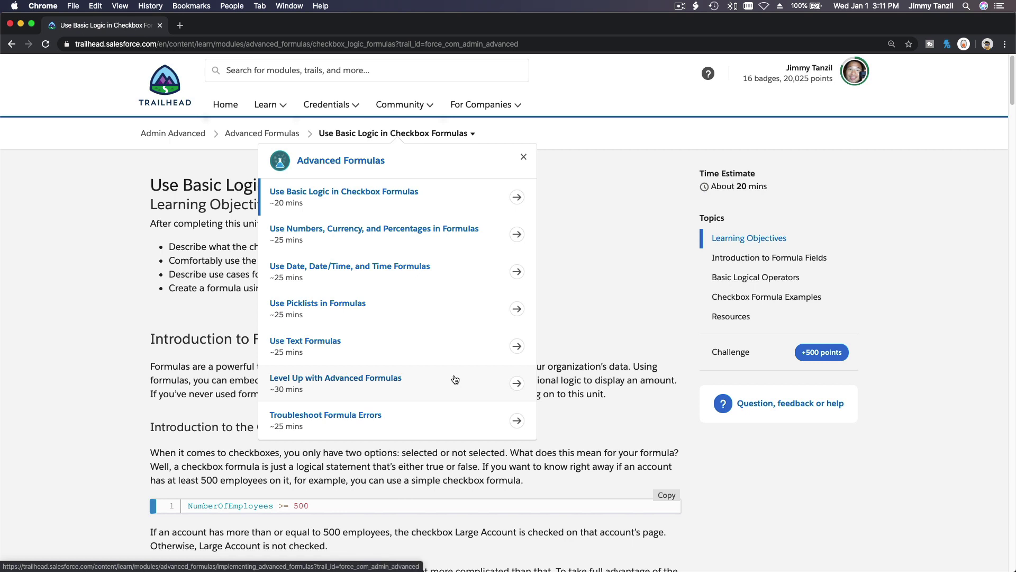
Close the unit list, skim the lesson down to the IF() section, then return to Learning Objectives
left_click(575, 245)
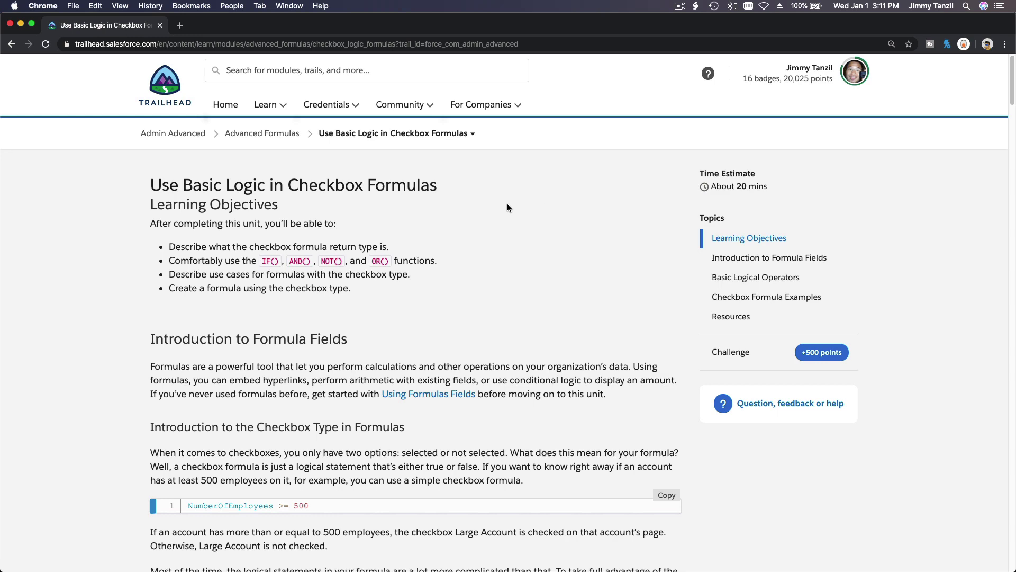
scroll(507, 207, "down", 1)
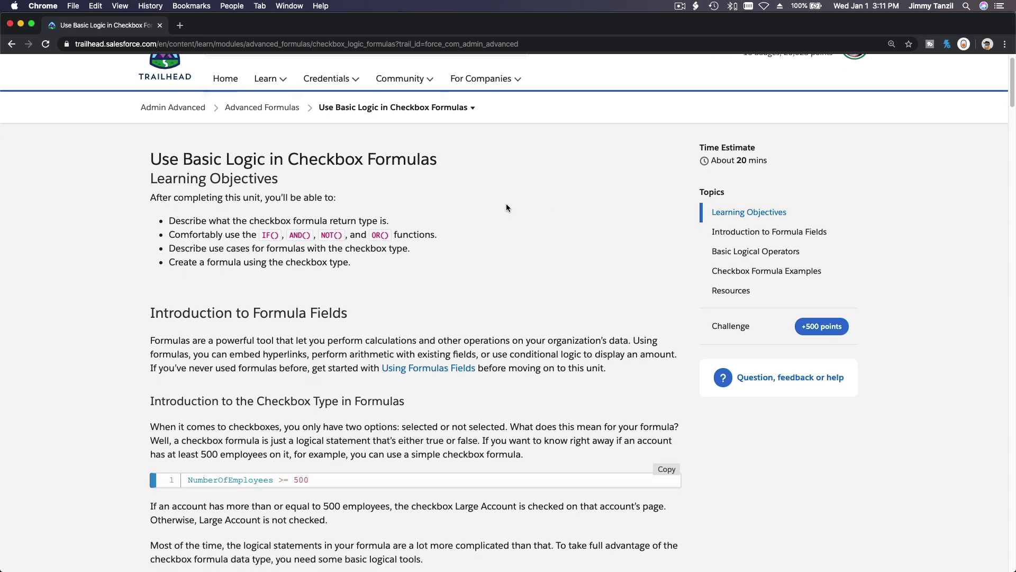
scroll(506, 208, "down", 7)
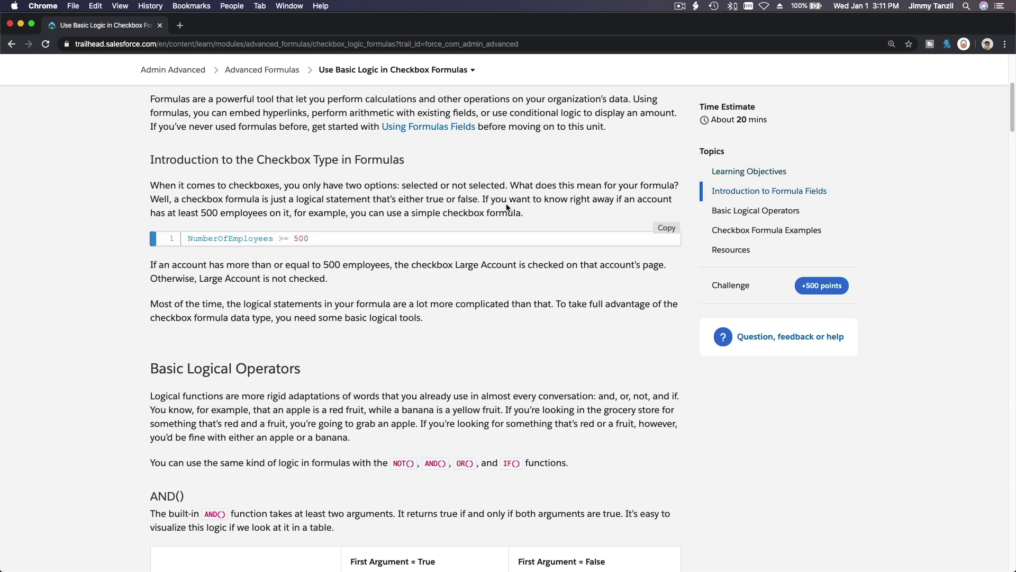
scroll(506, 208, "down", 10)
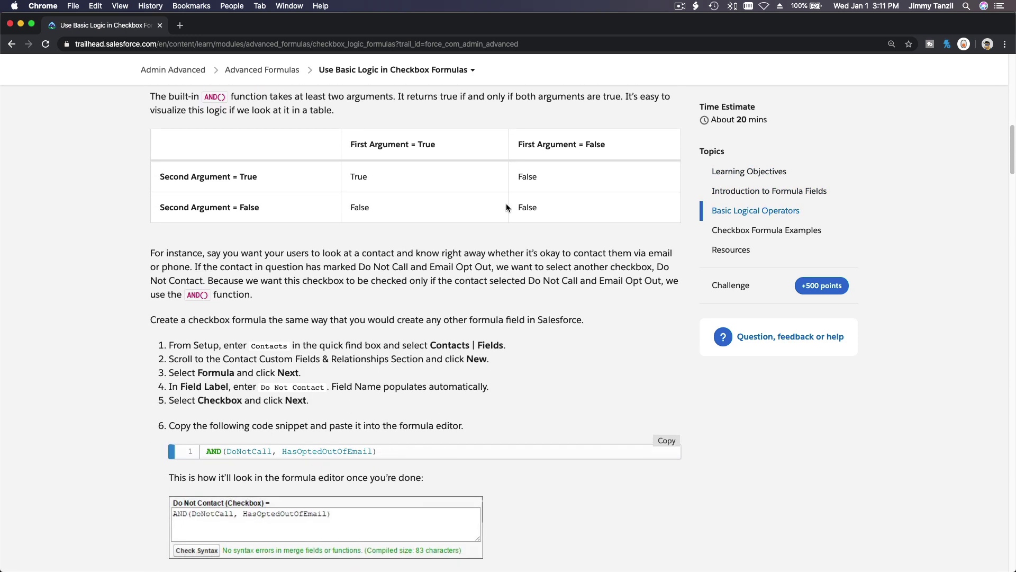
scroll(506, 208, "down", 4)
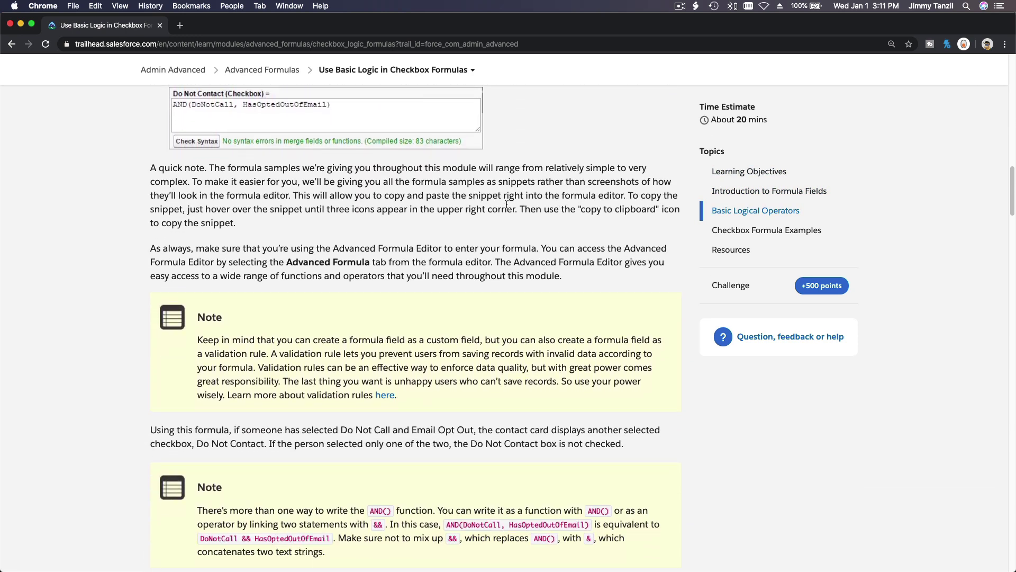
scroll(507, 204, "down", 6)
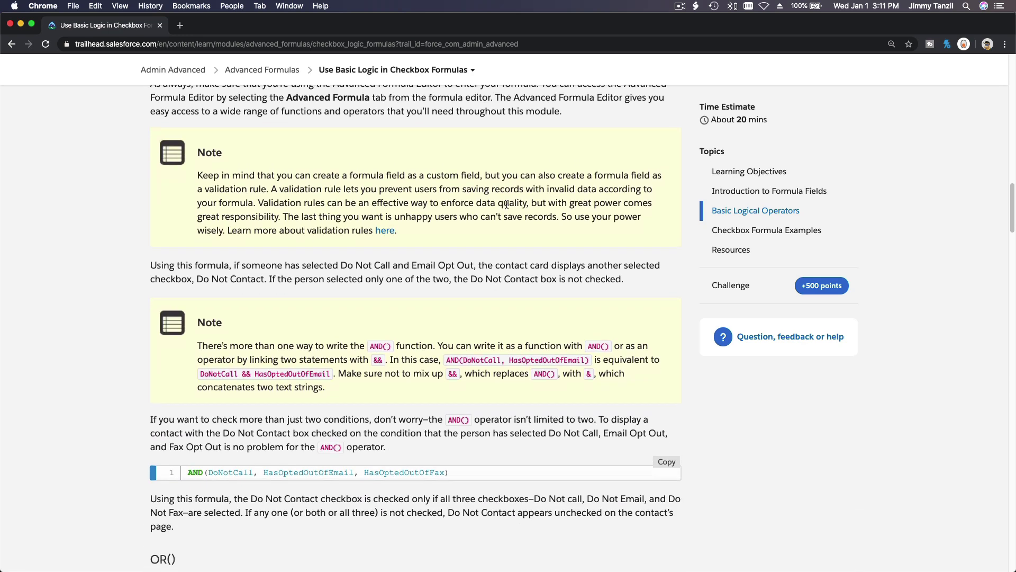
scroll(507, 204, "down", 8)
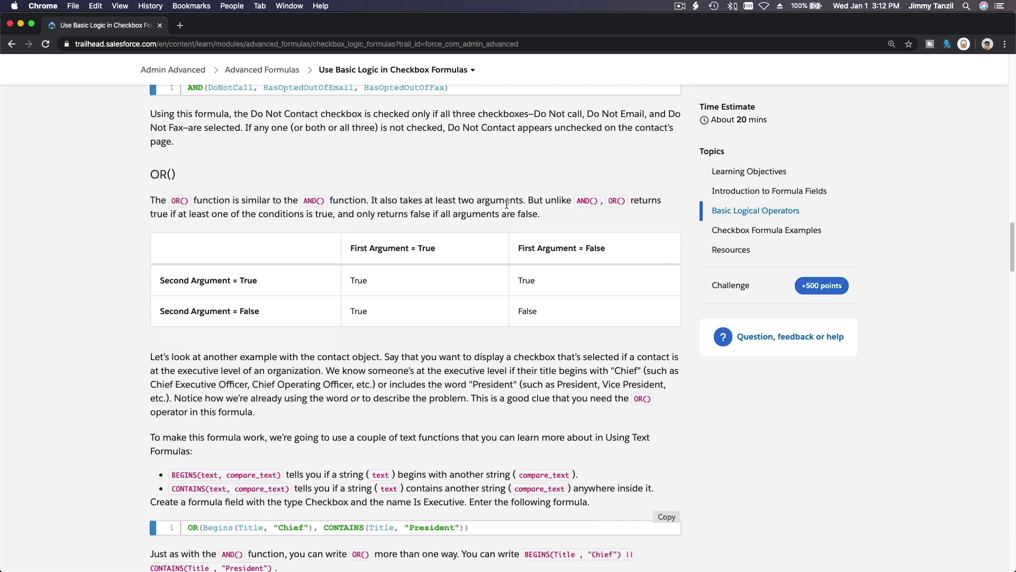
scroll(506, 207, "down", 6)
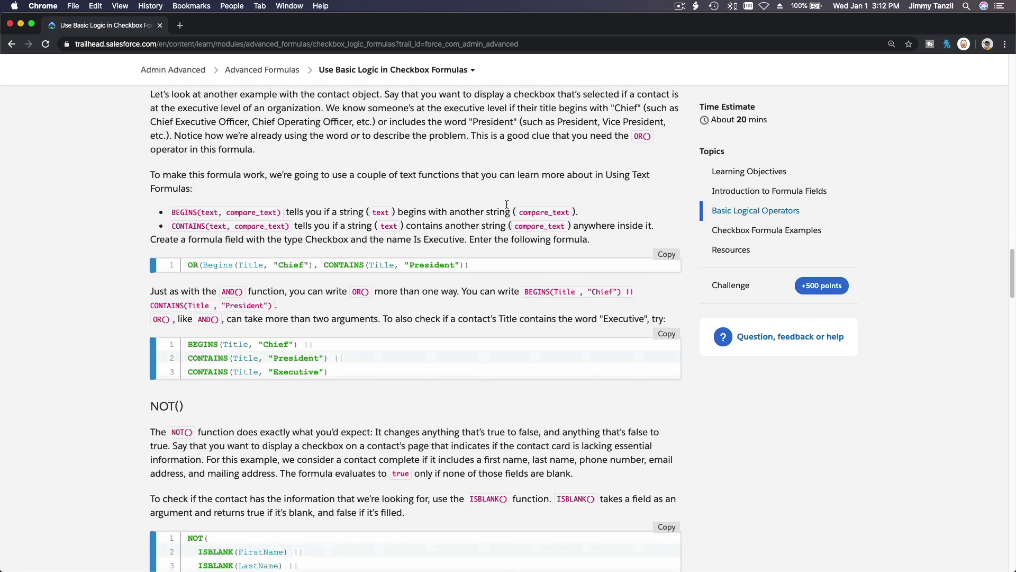
scroll(506, 204, "down", 11)
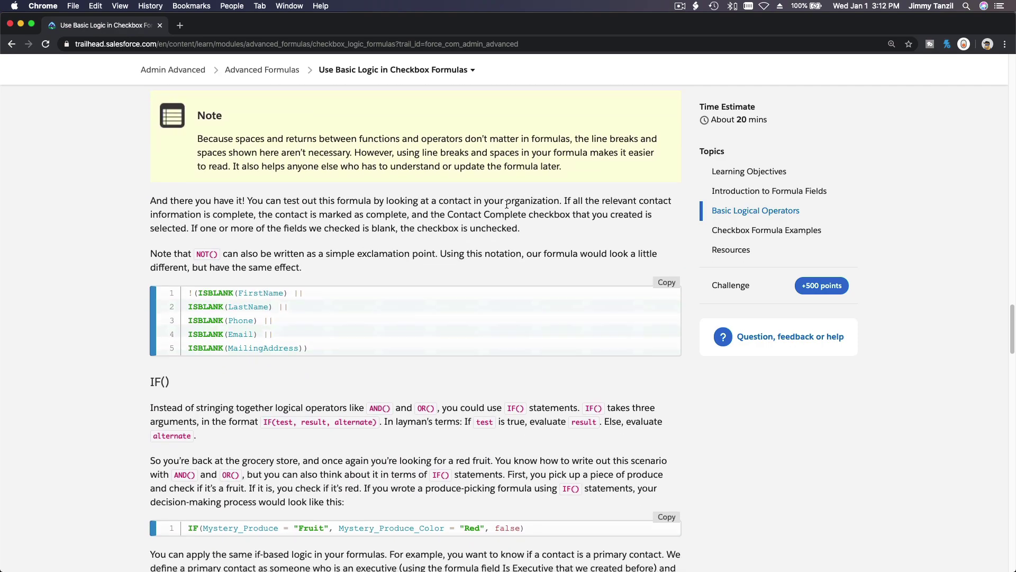
scroll(506, 204, "up", 12)
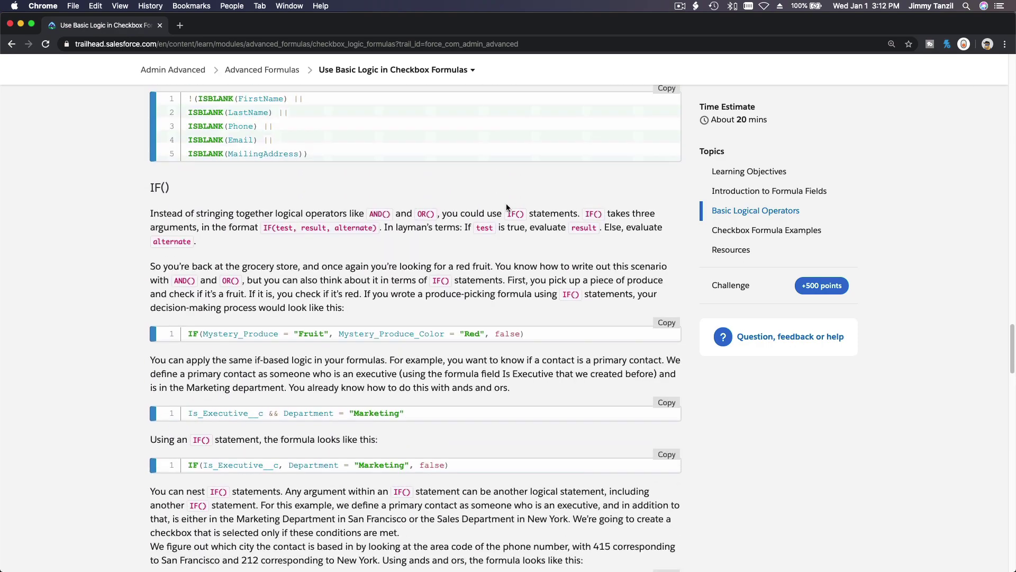
scroll(506, 196, "up", 20)
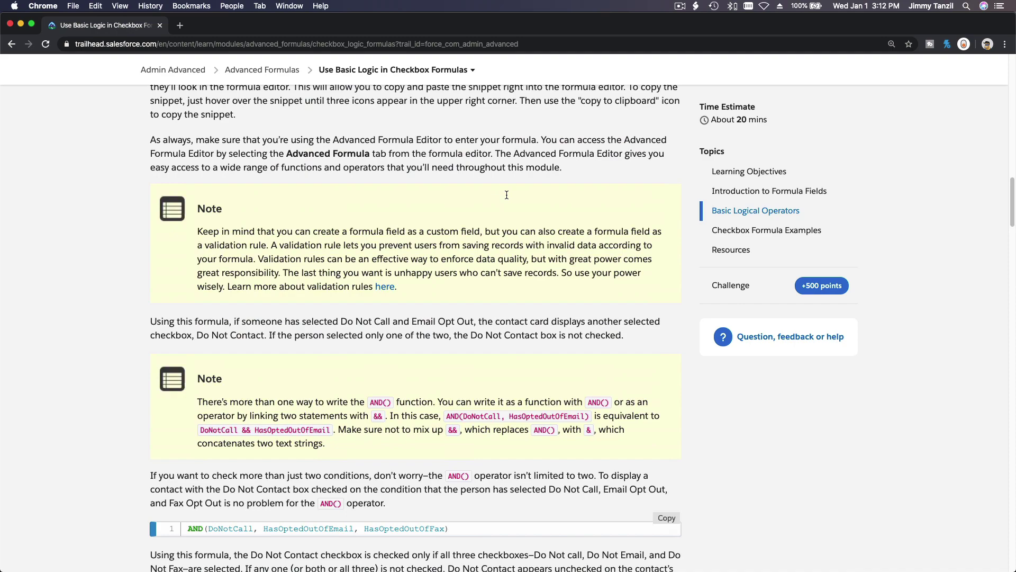
scroll(506, 195, "up", 16)
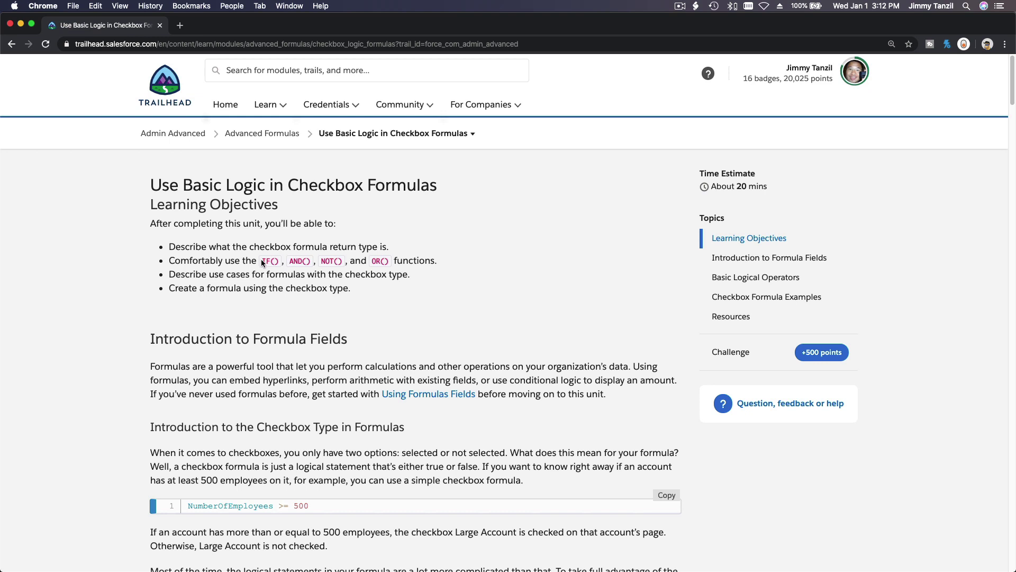
Highlight the lesson's second learning objective
left_click_drag(169, 260, 289, 263)
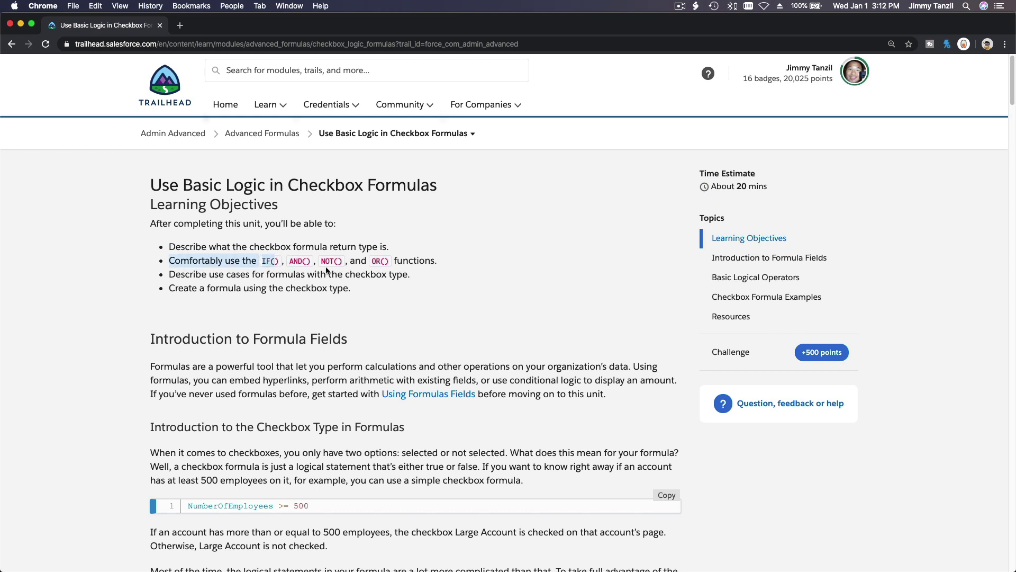
double_click(428, 263)
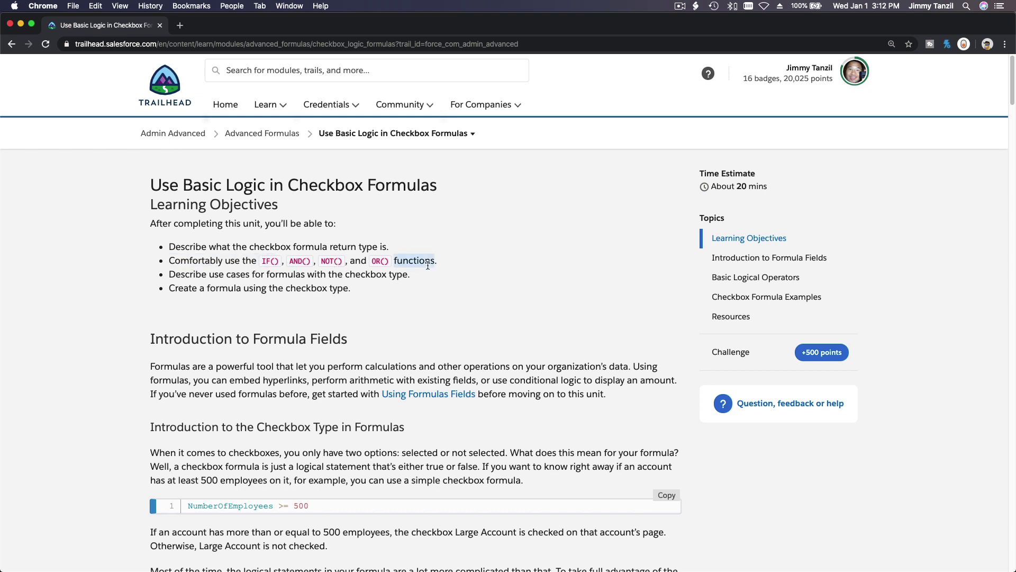
triple_click(464, 263)
scroll(464, 264, "down", 5)
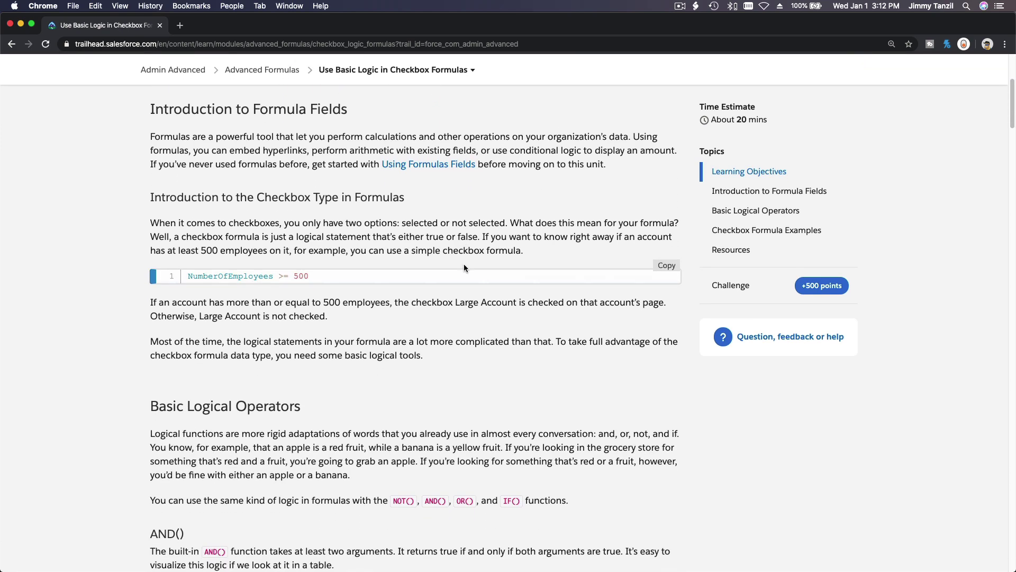
scroll(464, 263, "down", 7)
Highlight the AND(), OR() and NOT() section headings while reading down the lesson
triple_click(217, 196)
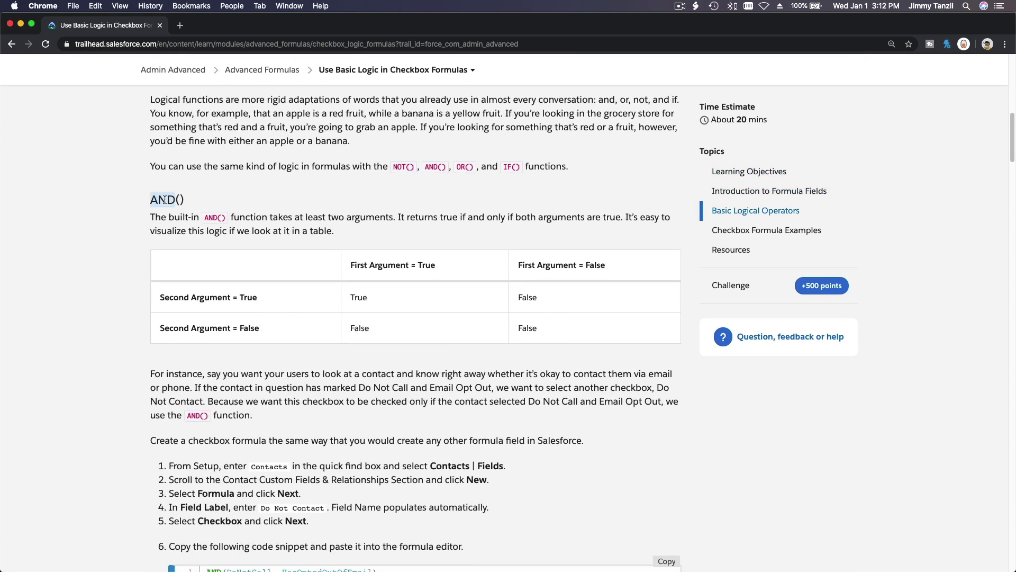
scroll(246, 230, "down", 4)
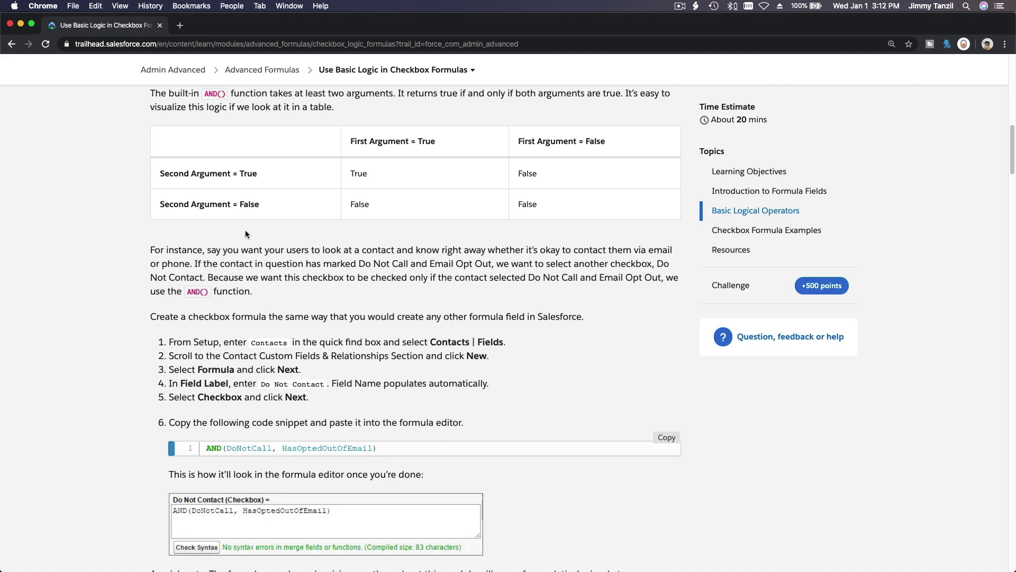
scroll(246, 230, "down", 2)
scroll(246, 231, "down", 13)
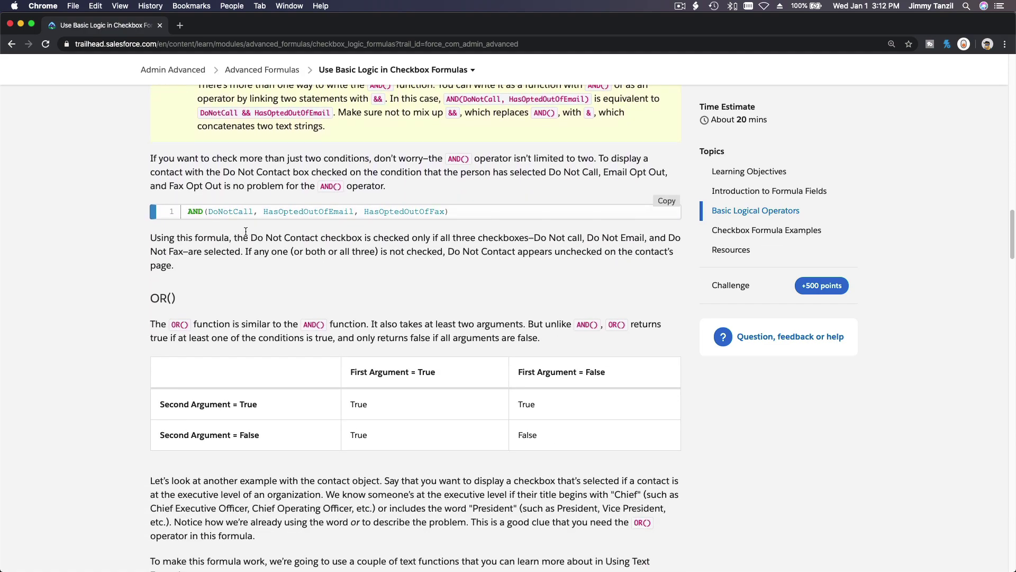
triple_click(168, 300)
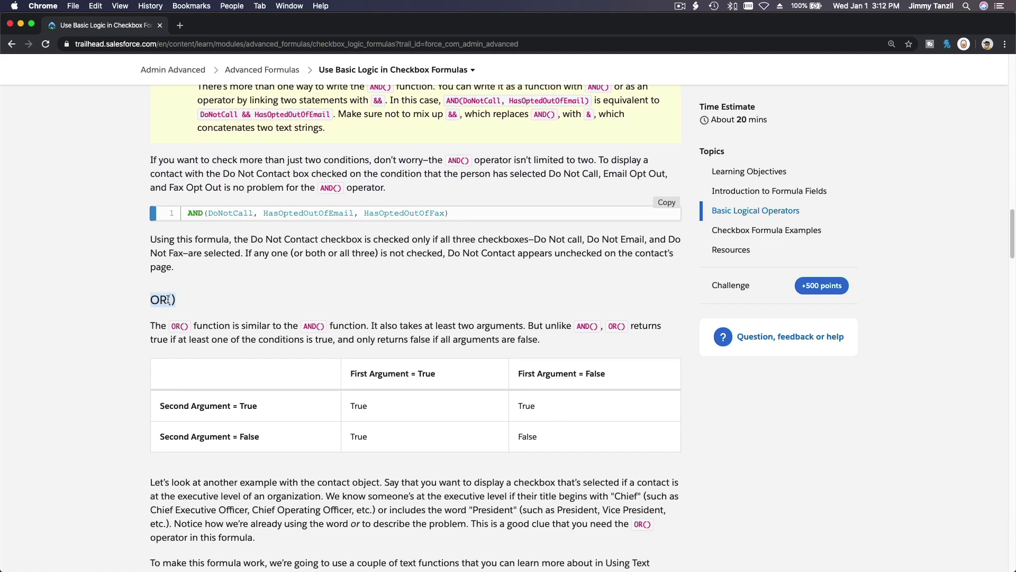
scroll(237, 299, "down", 12)
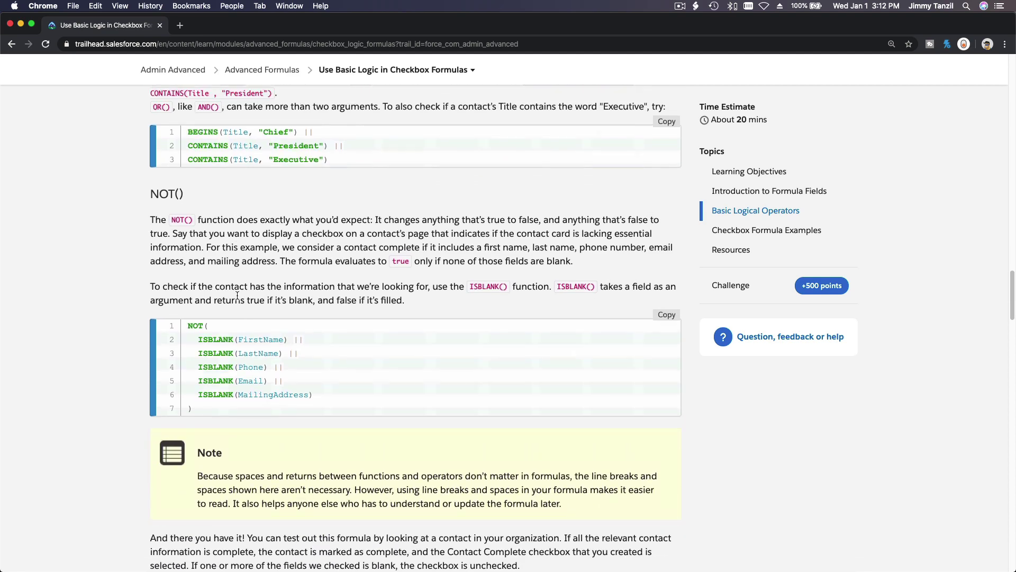
triple_click(172, 207)
Read past the nested IF() and Checkbox Formula Examples sections to the Hands-on Challenge
scroll(247, 239, "down", 8)
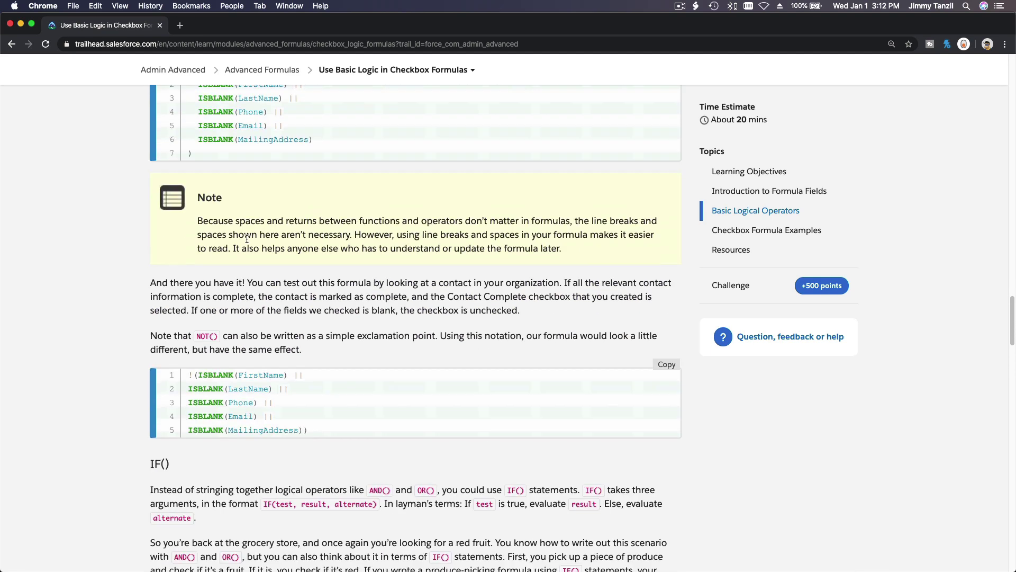
scroll(206, 234, "down", 2)
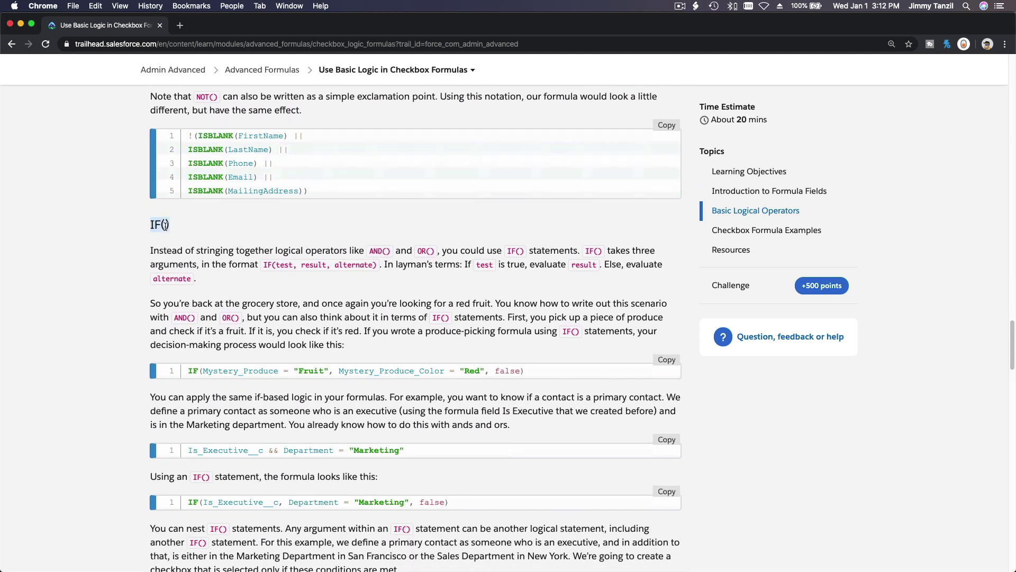
scroll(257, 233, "down", 4)
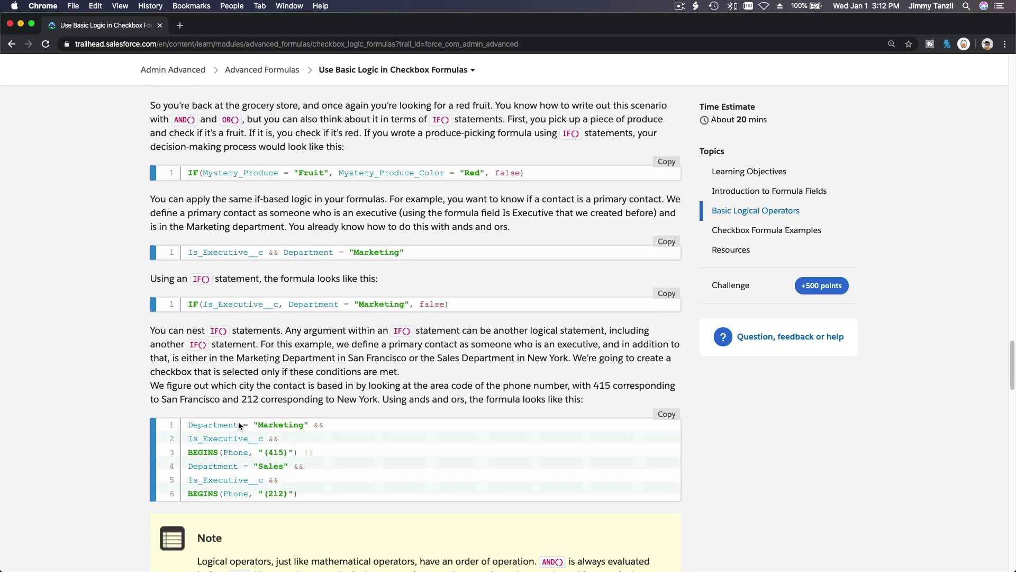
scroll(275, 319, "down", 2)
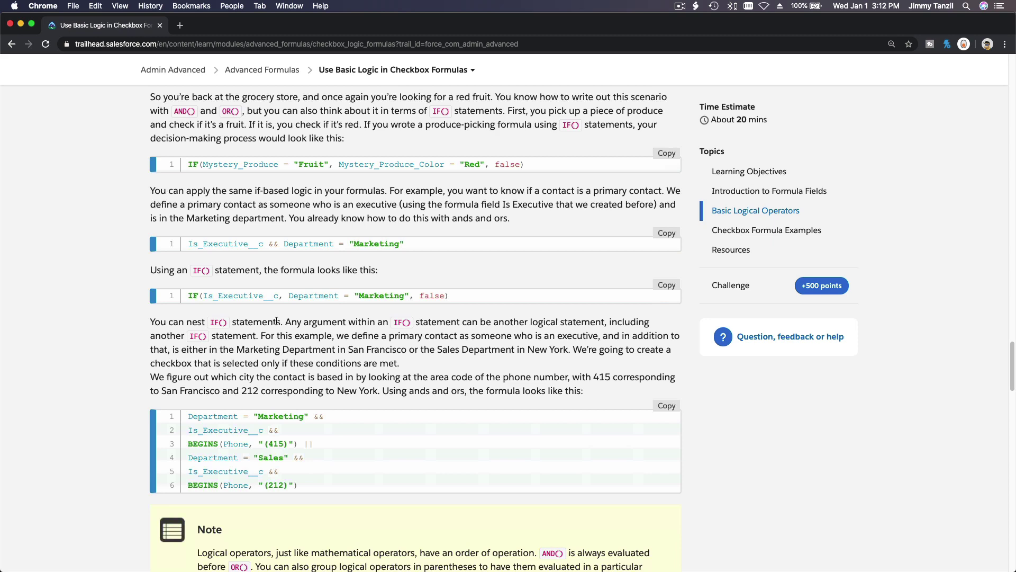
scroll(296, 394, "down", 5)
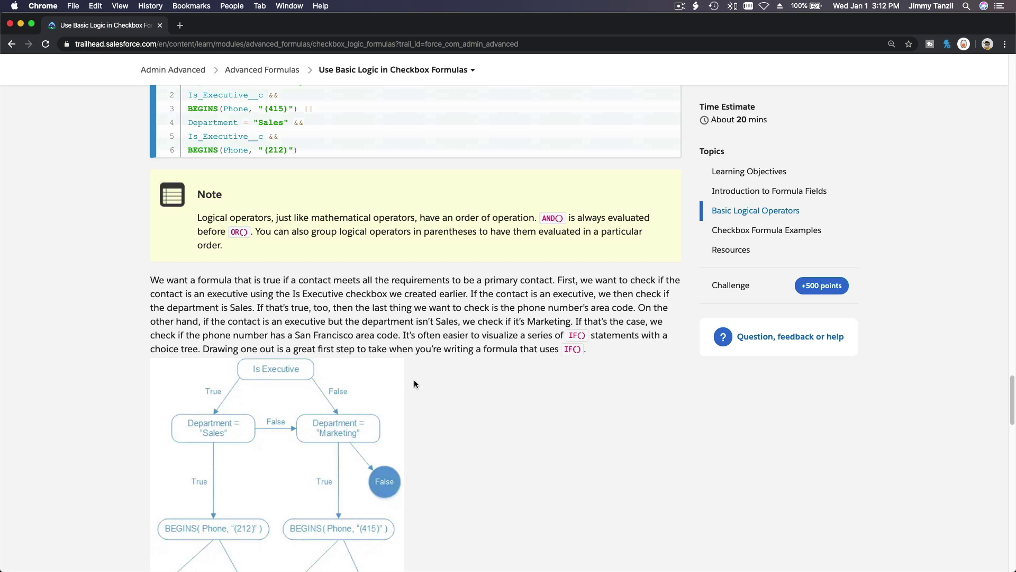
scroll(497, 387, "down", 7)
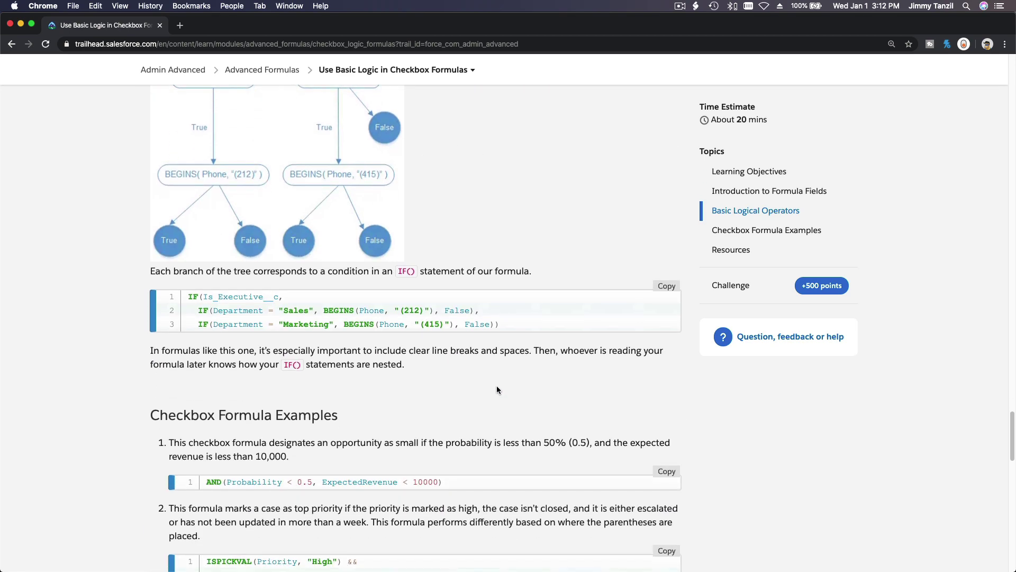
scroll(335, 390, "down", 9)
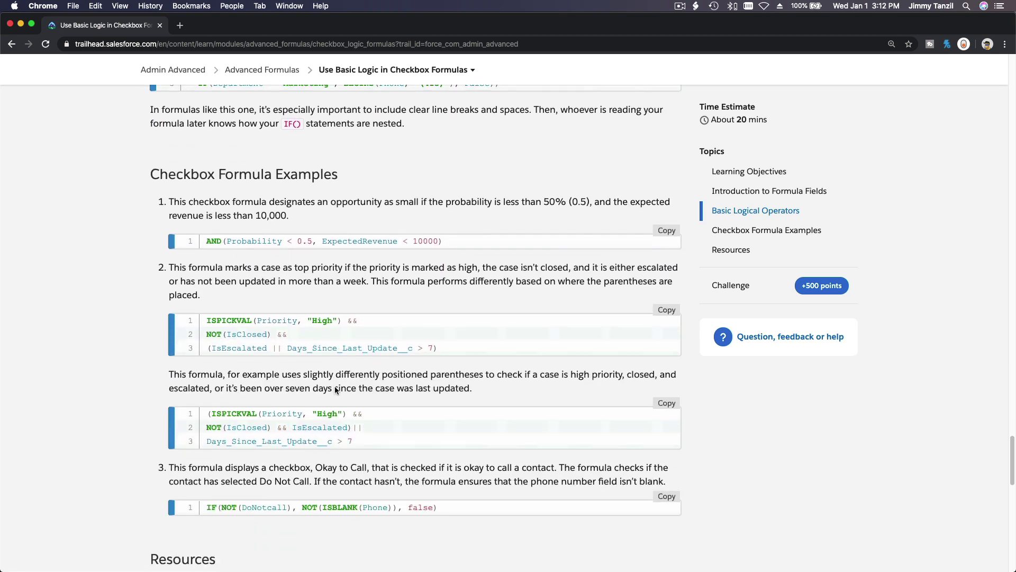
scroll(334, 390, "down", 2)
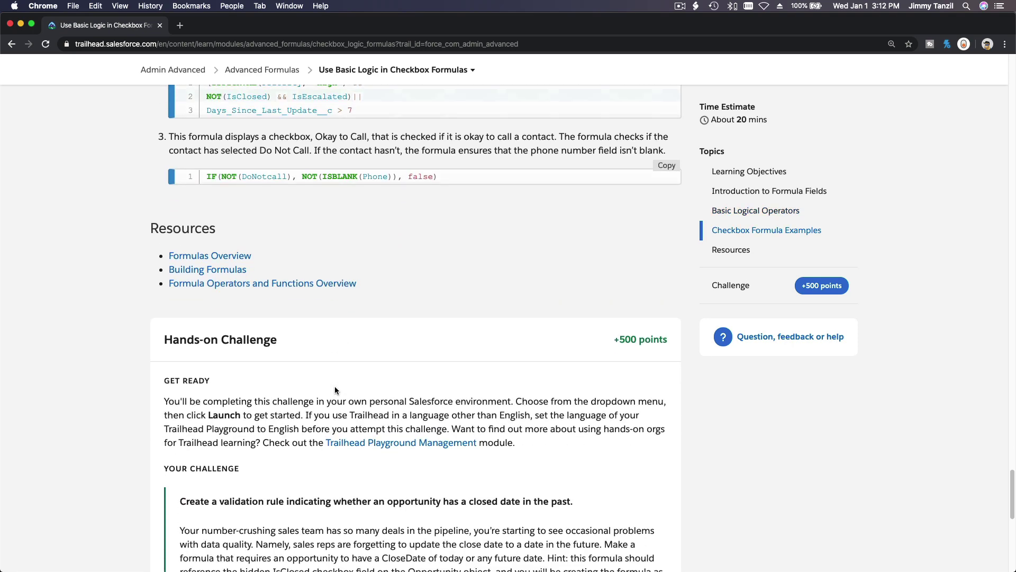
Read the Close_Date_Alert challenge brief, highlighting its heading, then head back up the lesson
scroll(740, 430, "down", 5)
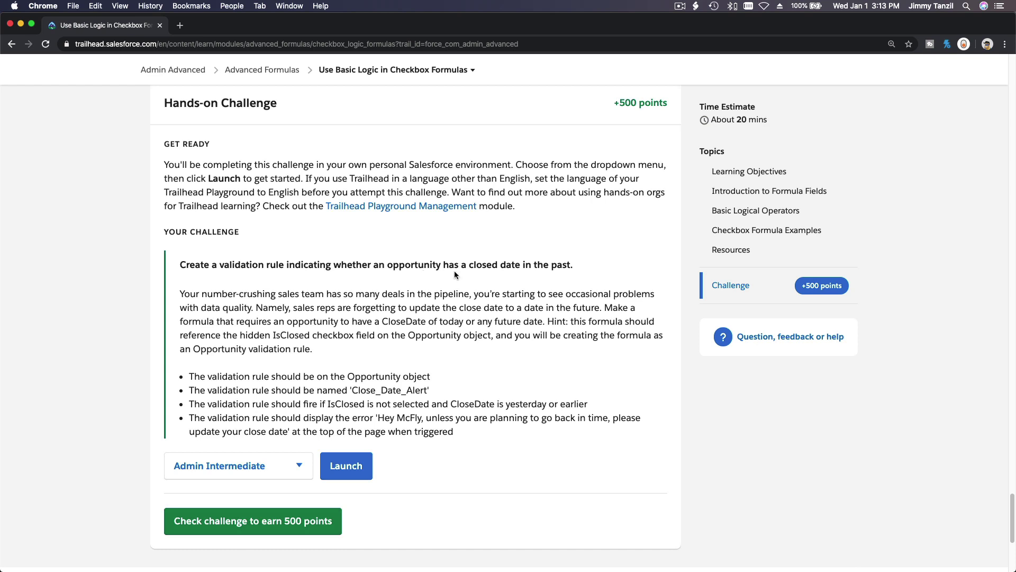
triple_click(542, 267)
scroll(542, 267, "down", 2)
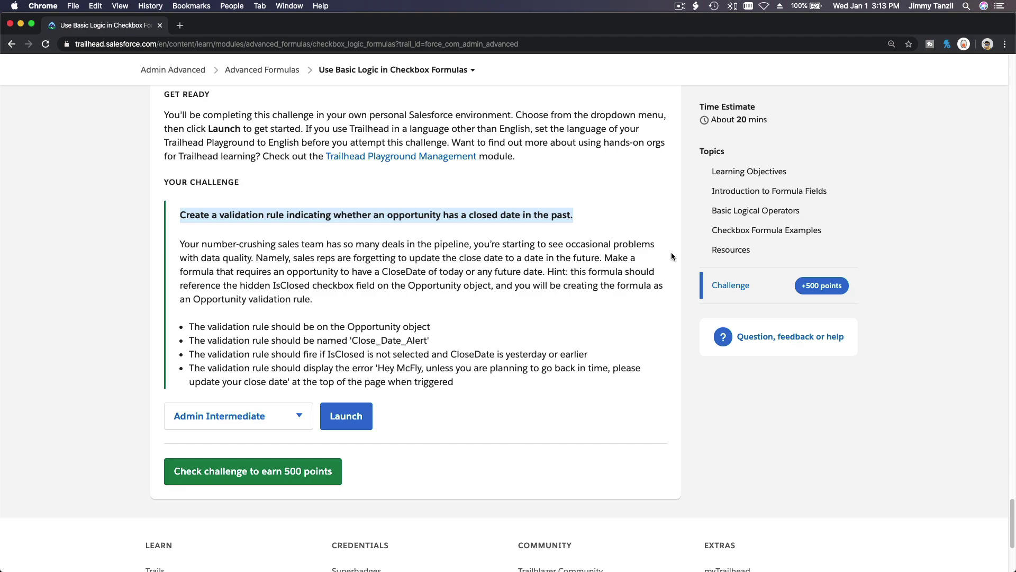
scroll(671, 252, "up", 20)
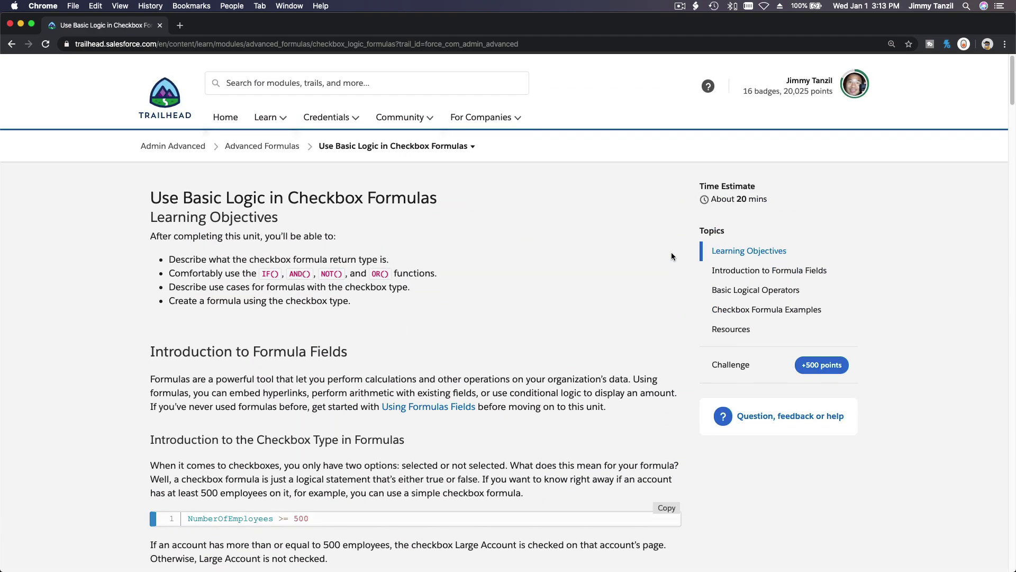
Open Hands-on Orgs from the account menu in a new tab
left_click(854, 90)
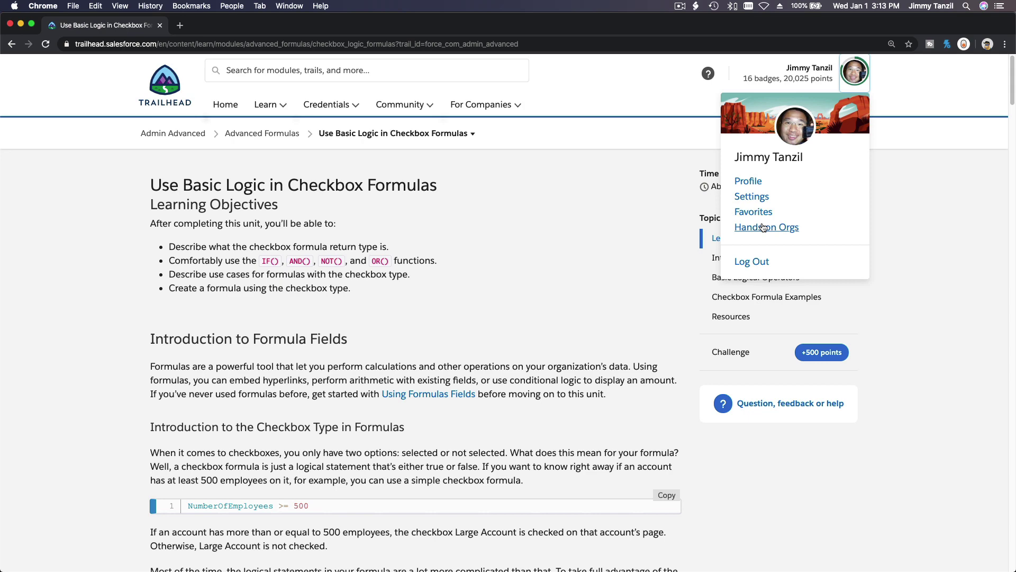
right_click(768, 227)
left_click(780, 234)
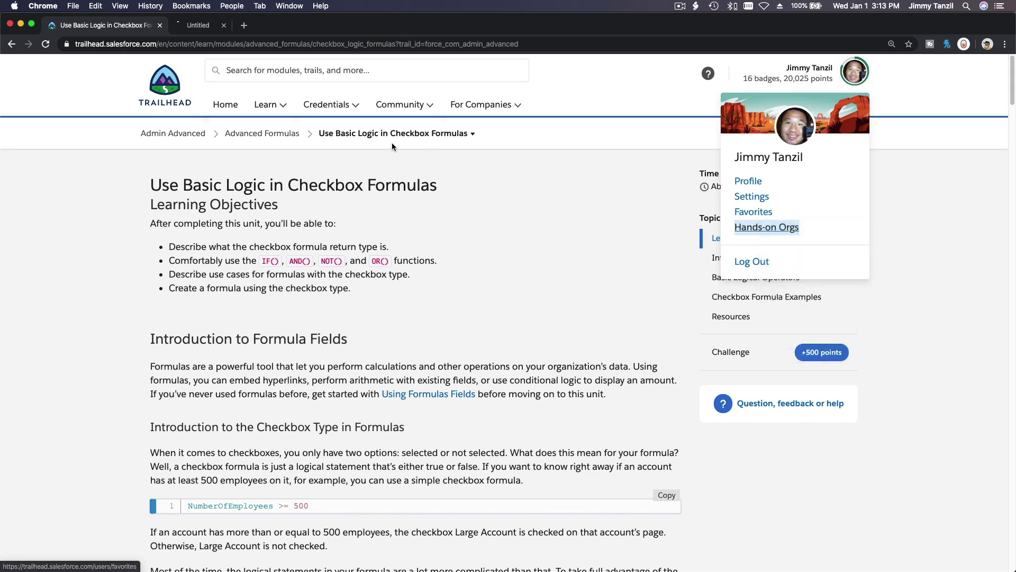
left_click(222, 26)
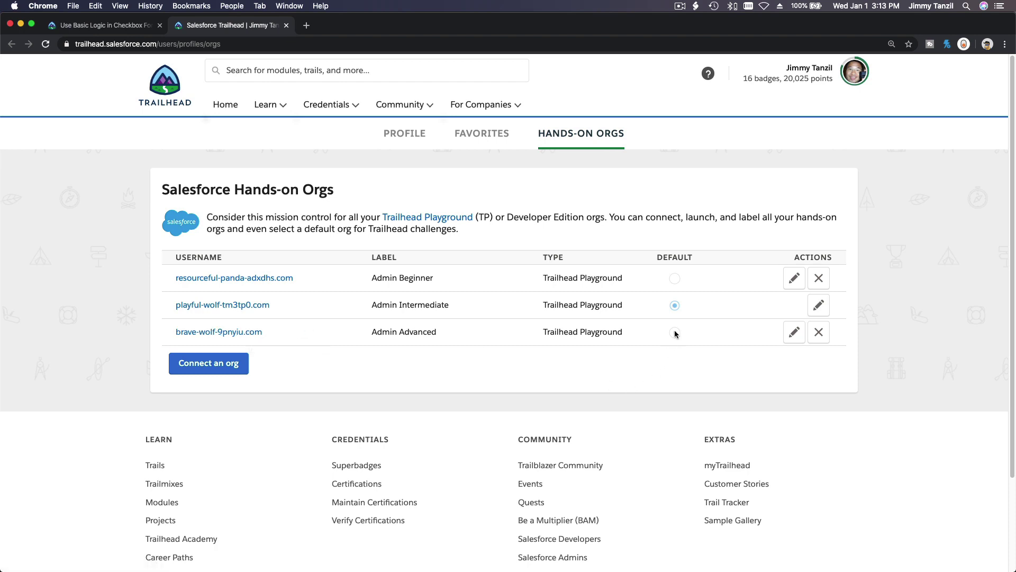
Make the Admin Advanced playground the default hands-on org
left_click(794, 332)
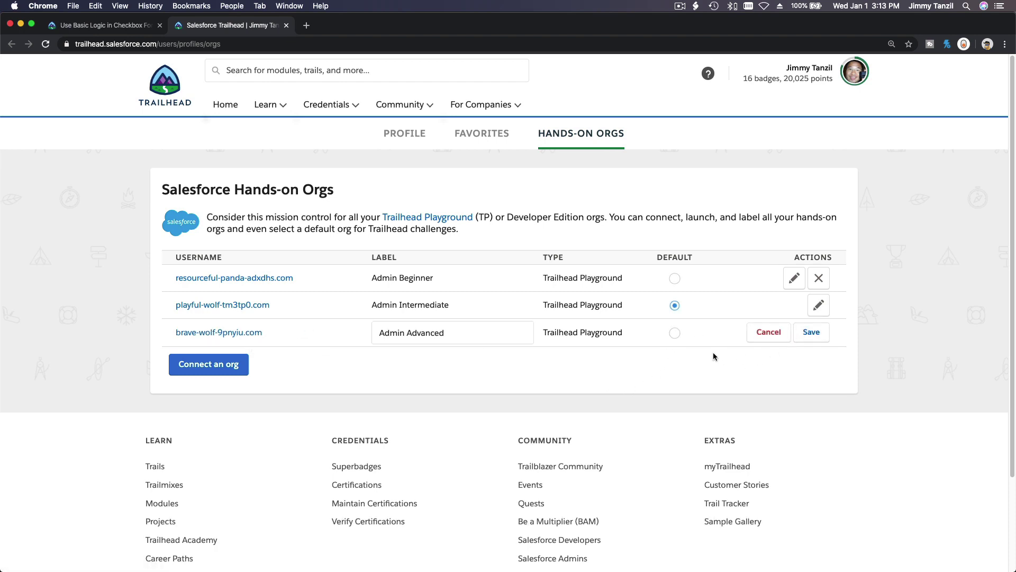
left_click(674, 332)
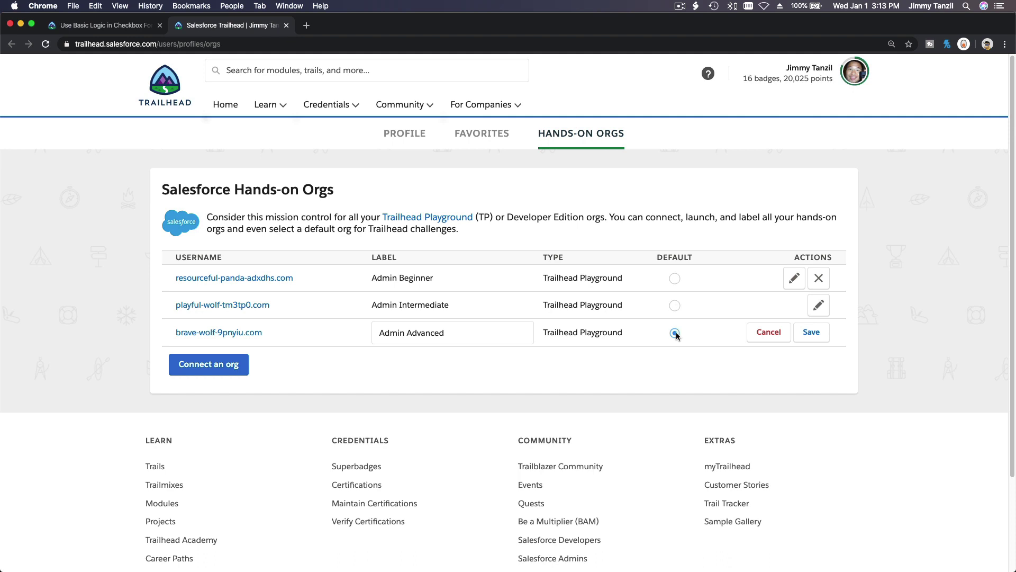
left_click(811, 332)
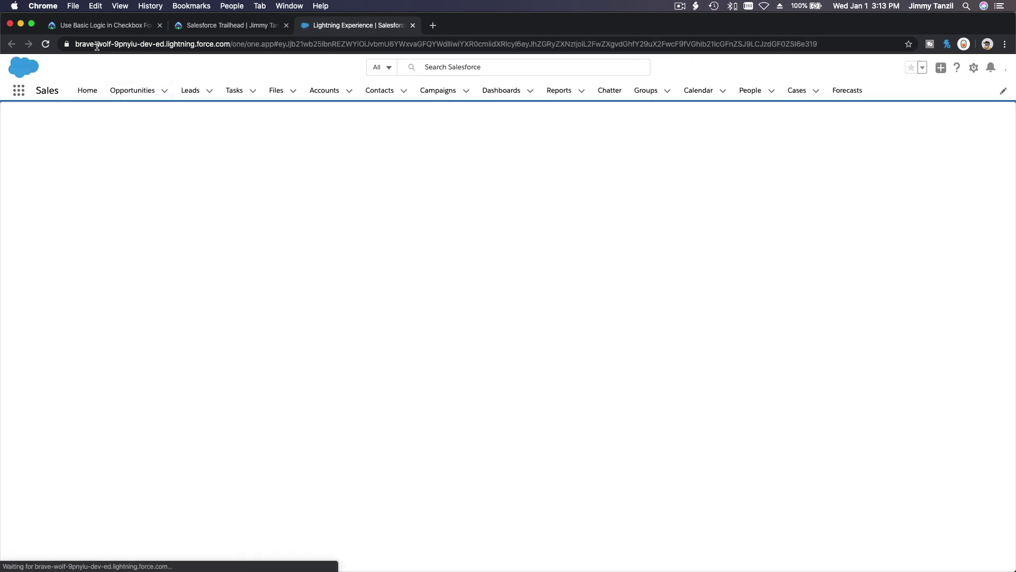
Jump to the lesson's Hands-on Challenge section to recheck it
left_click(94, 27)
left_click(741, 354)
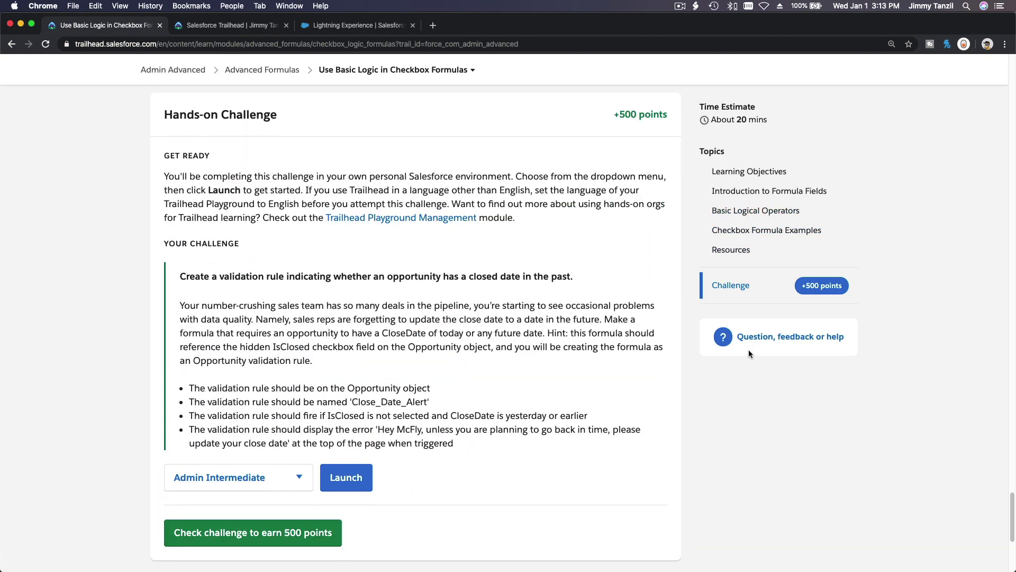
scroll(493, 346, "down", 2)
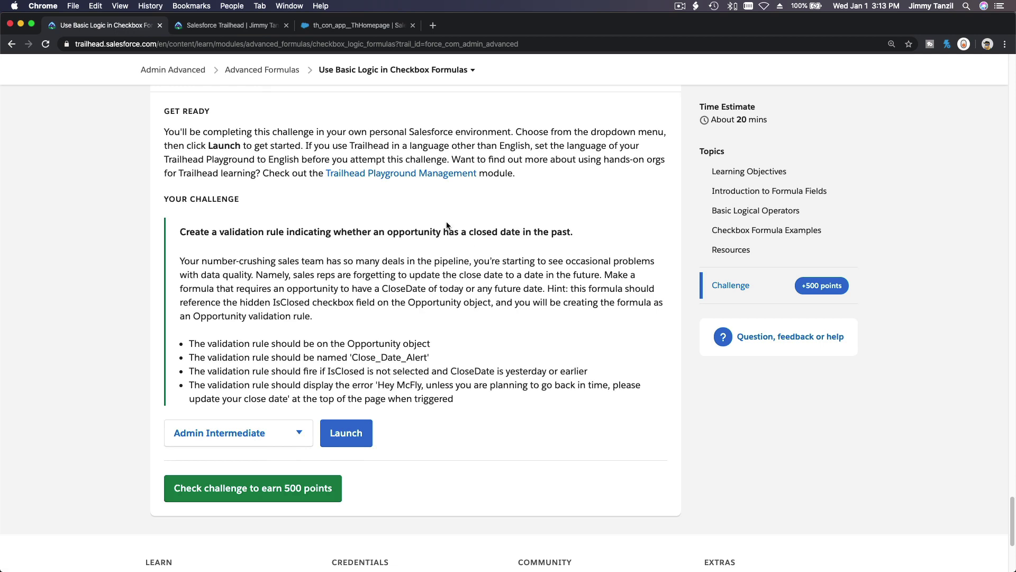
In the playground tab, allow notifications and close the Welcome to Lightning Experience popup
left_click(352, 25)
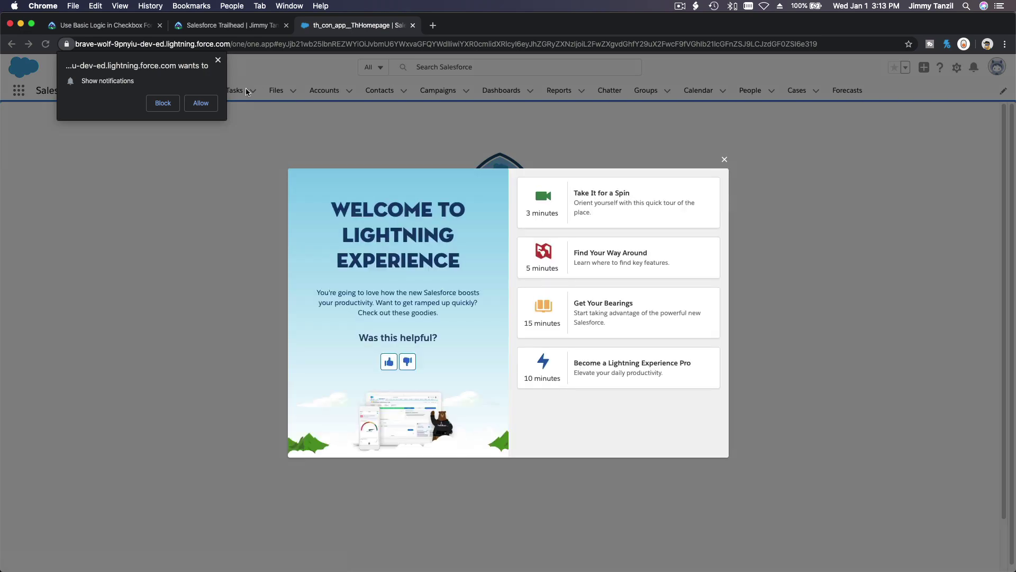
left_click(202, 102)
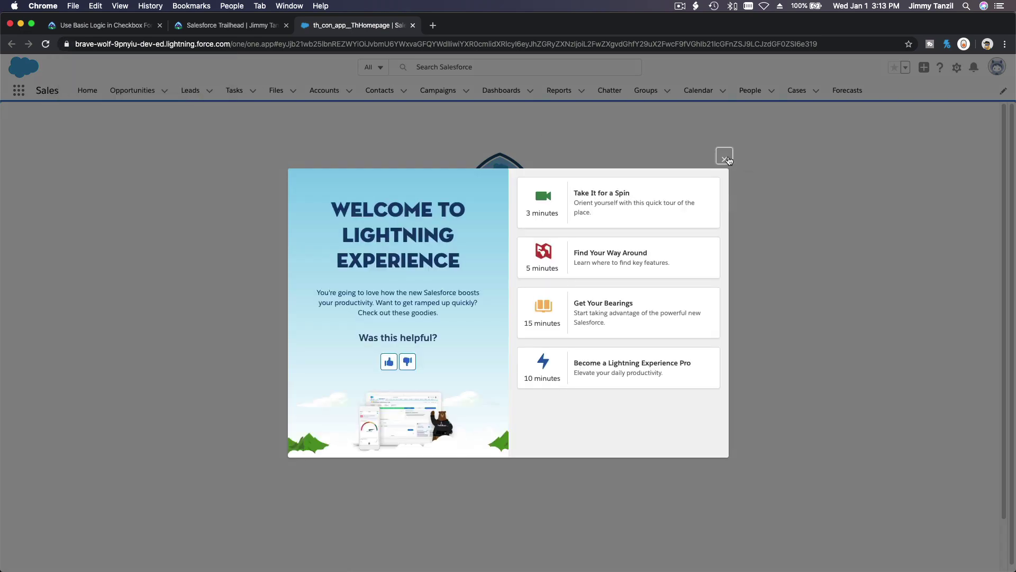
left_click(725, 159)
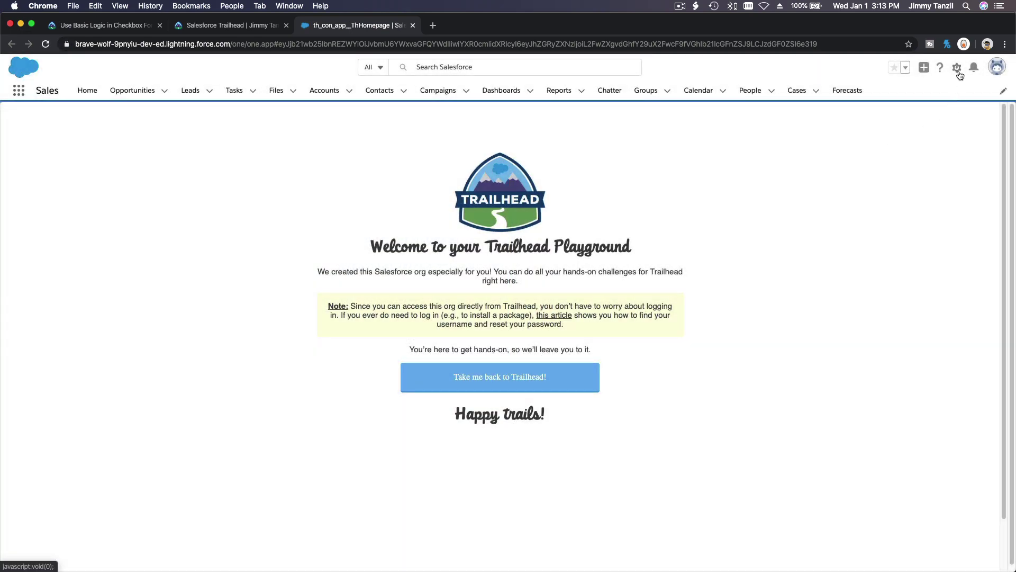
Open Setup's Object Manager, filter for Opportunity and show its Validation Rules
left_click(958, 71)
left_click(909, 97)
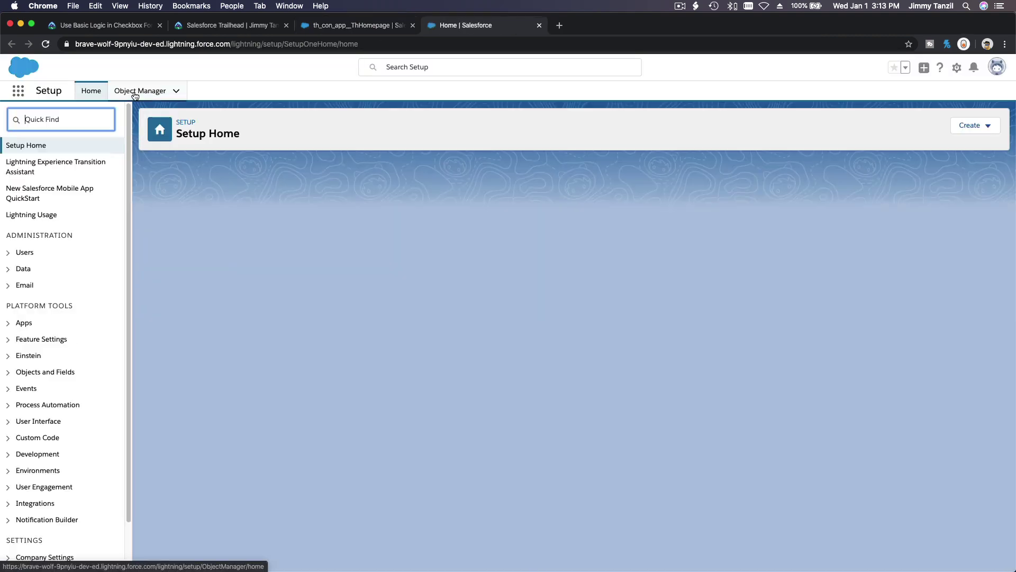
left_click(134, 93)
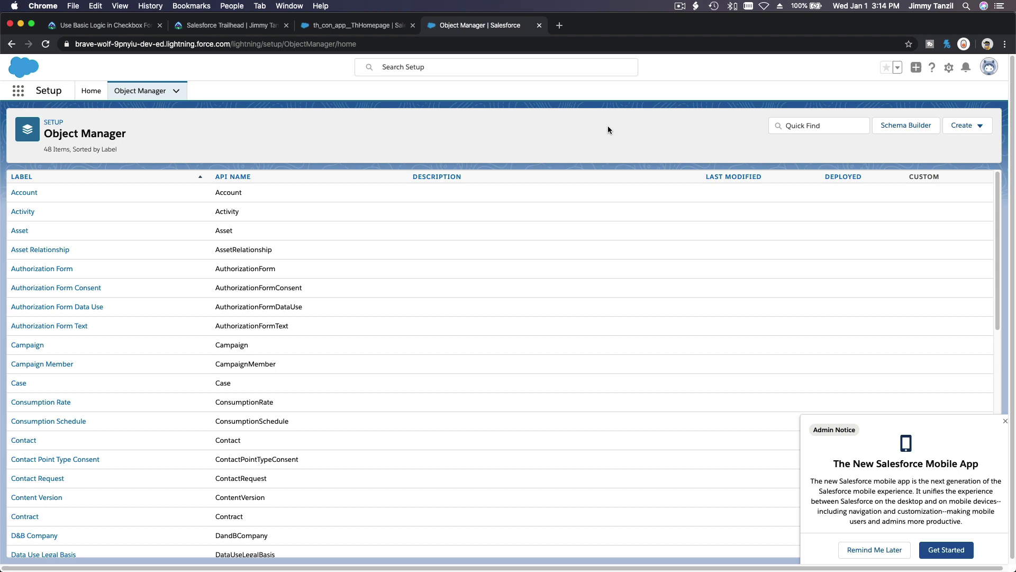
left_click(818, 122)
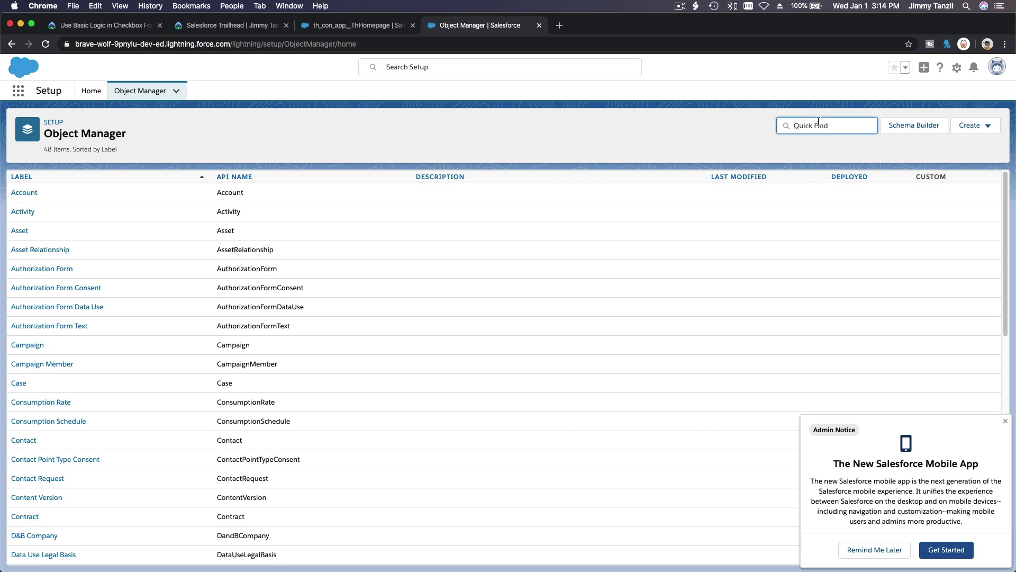
type("Opp")
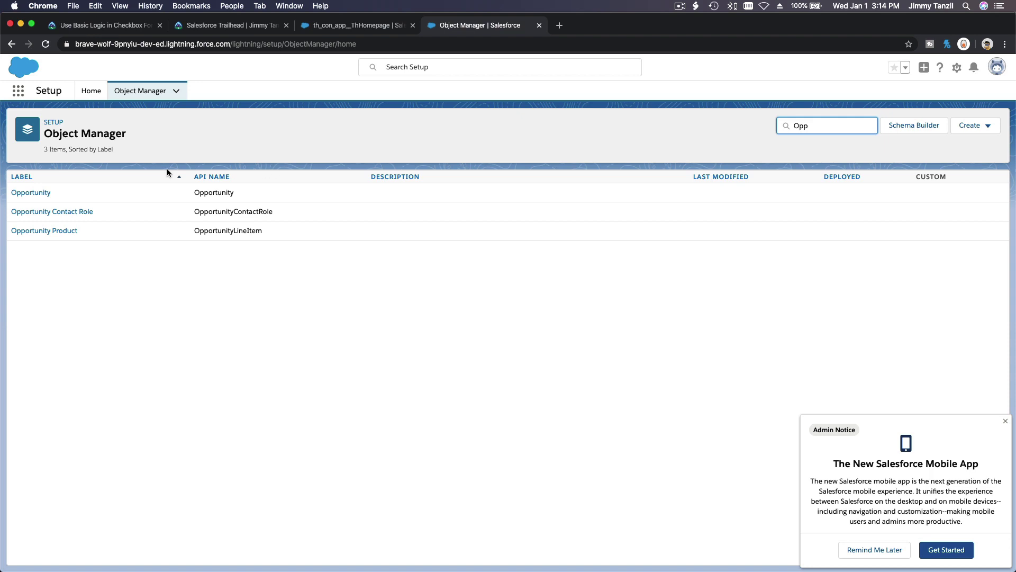
left_click(43, 193)
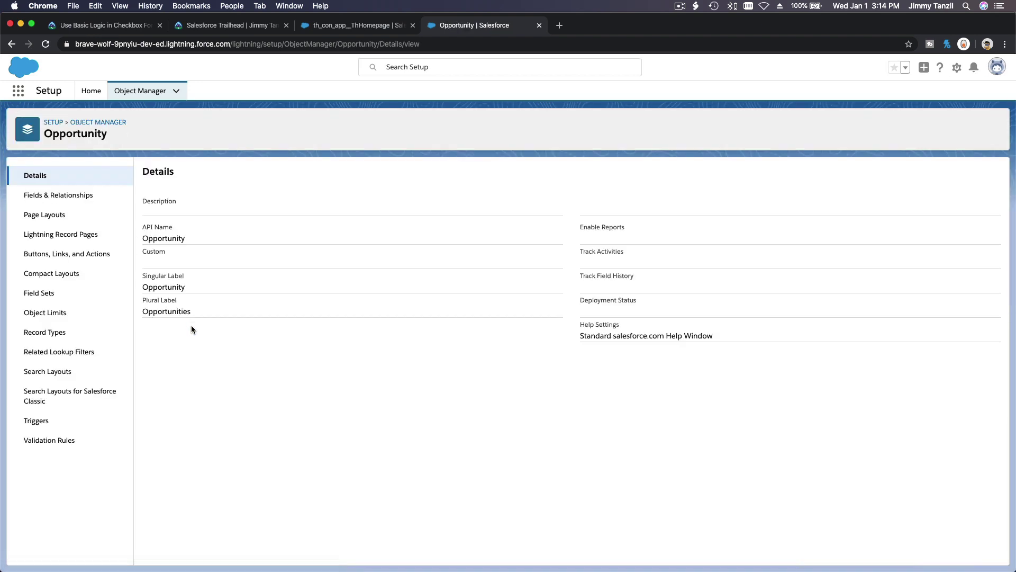
left_click(86, 446)
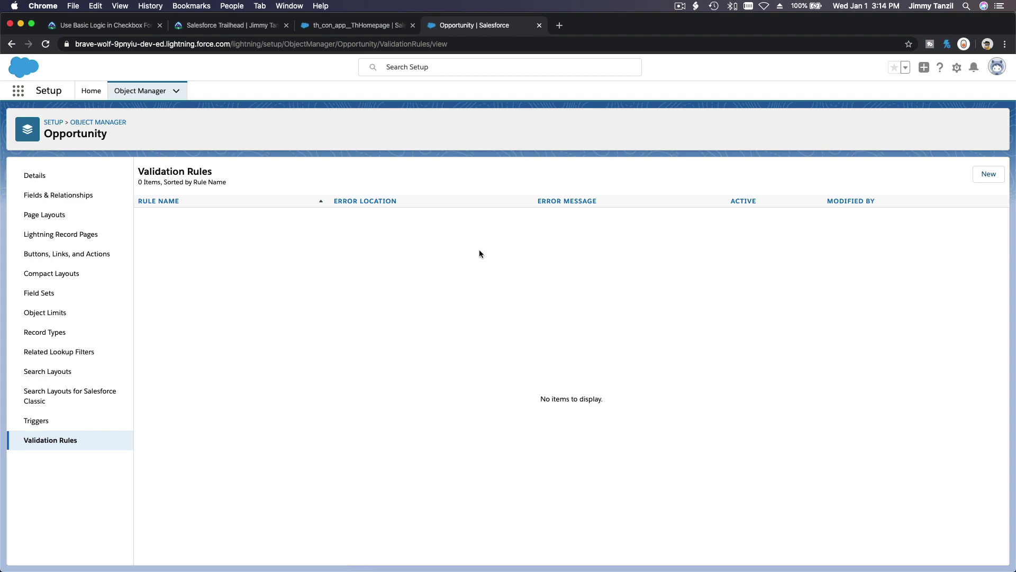
Copy the required rule name Close_Date_Alert from the challenge text
left_click(100, 27)
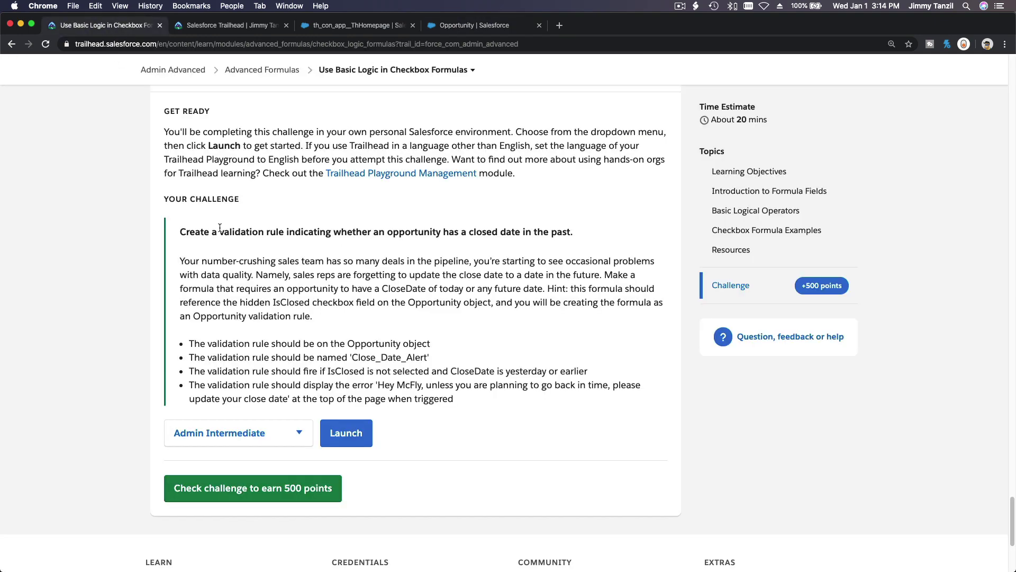
scroll(219, 228, "down", 2)
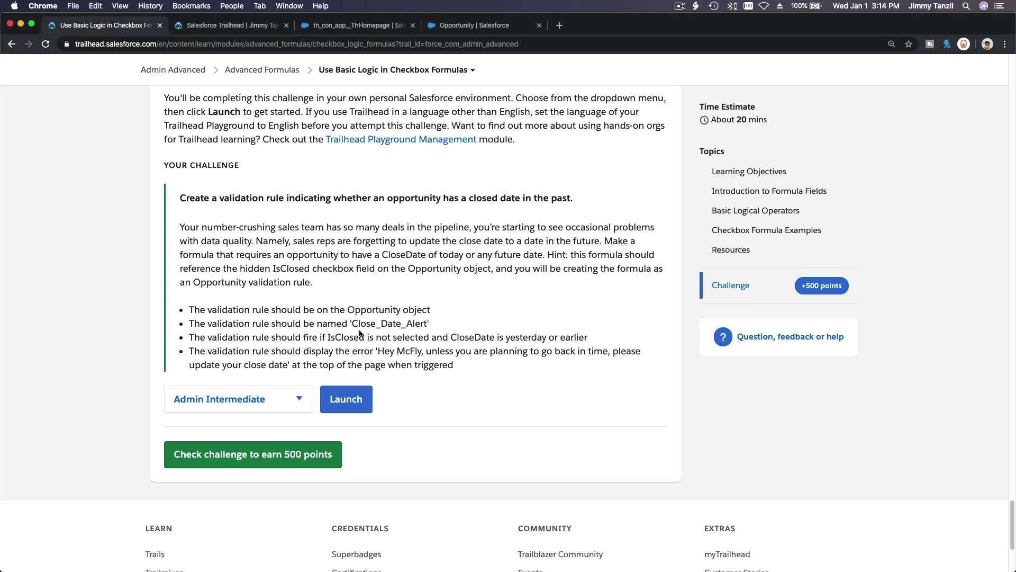
left_click_drag(352, 323, 420, 323)
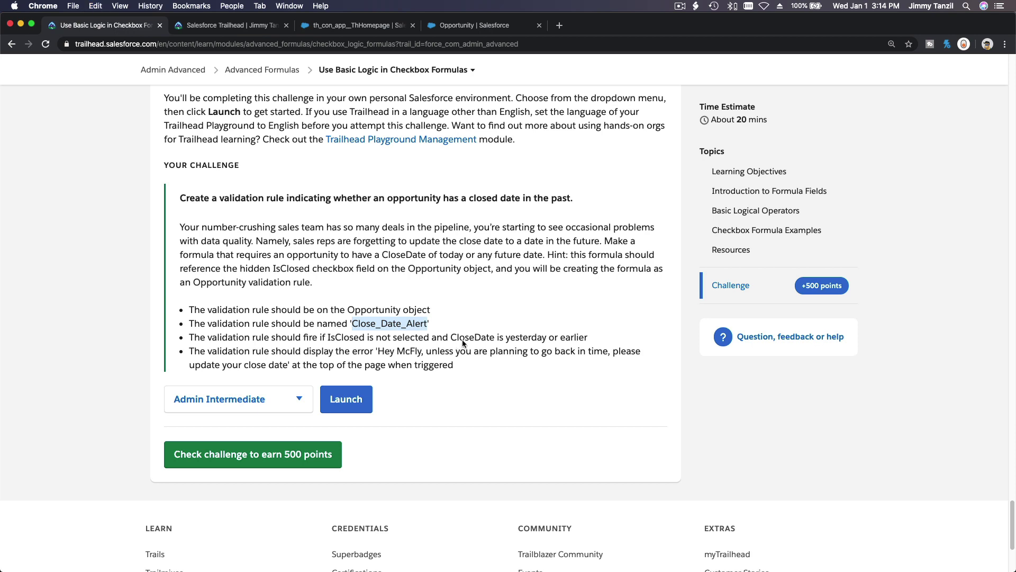
left_click(472, 26)
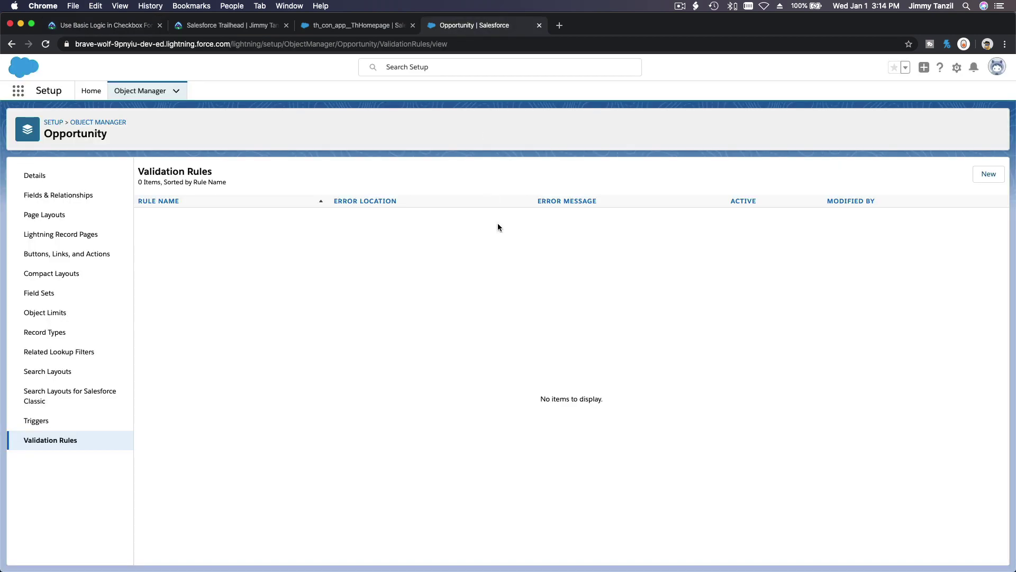
Create a new validation rule named Close_Date_Alert, then find IsClosed in the challenge text
left_click(989, 175)
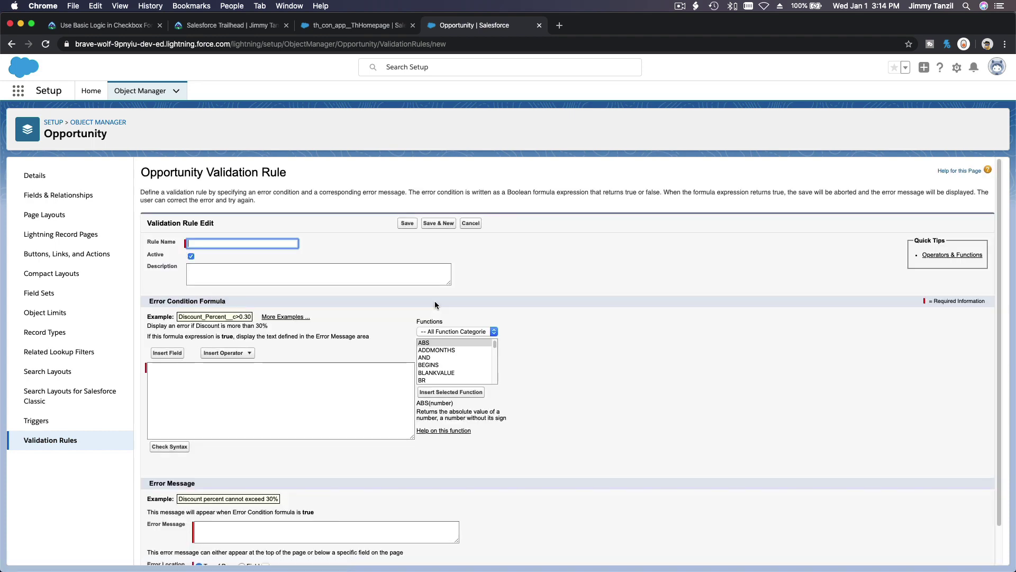
type("Close_Date_Alert")
left_click(335, 277)
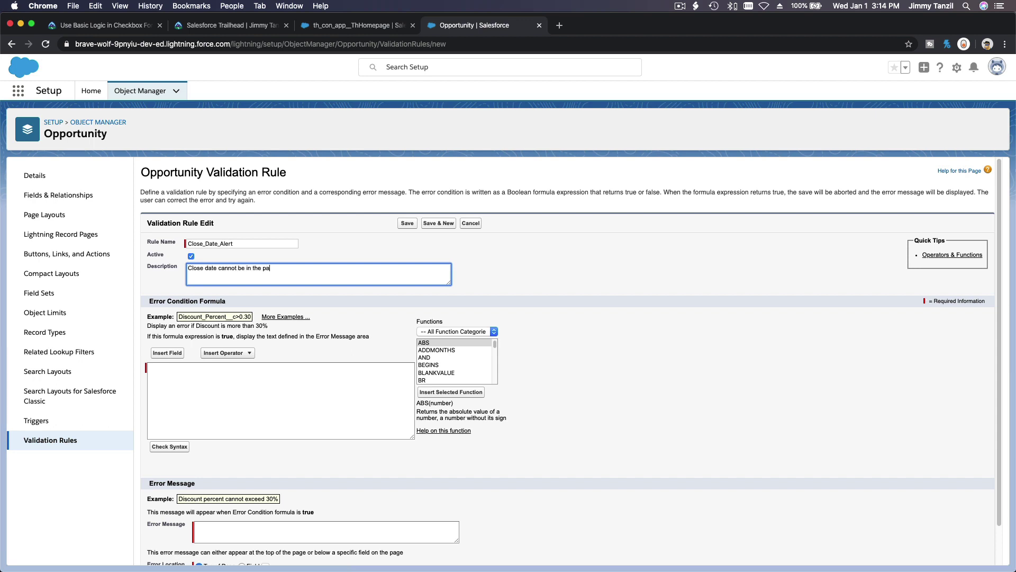
left_click(106, 25)
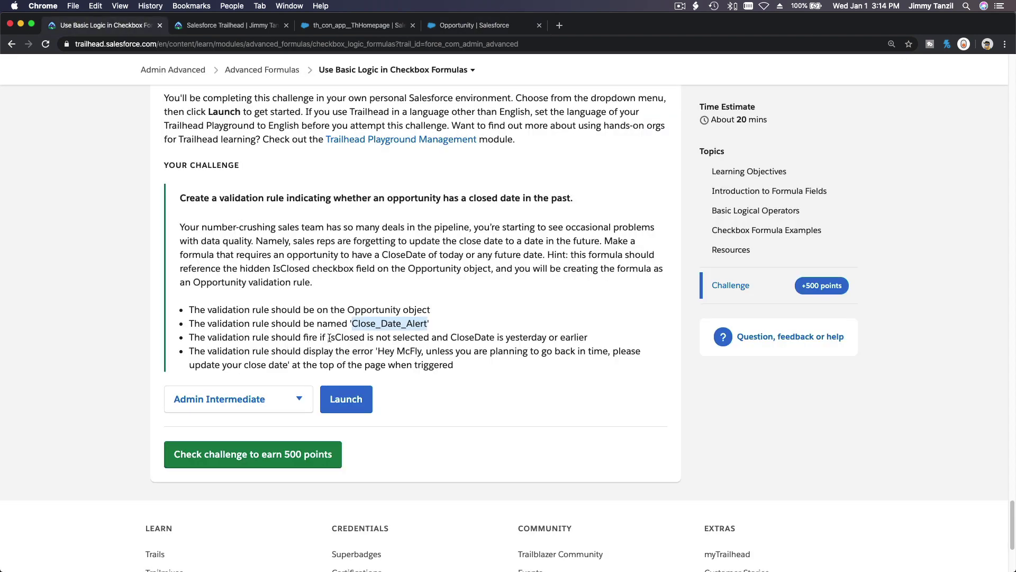
left_click_drag(328, 337, 367, 337)
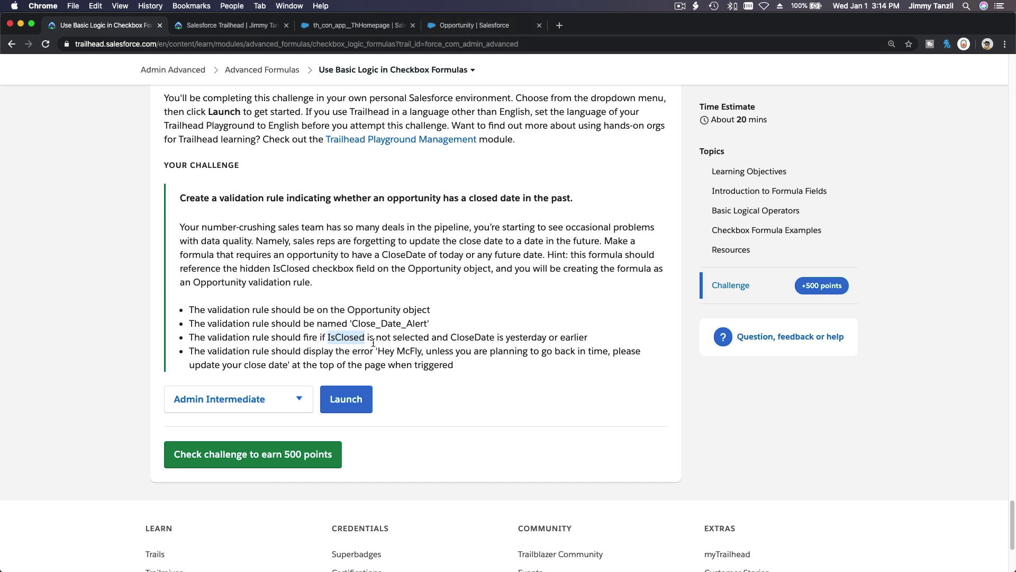
Begin the error condition formula as !(IsClosed), inserting the Opportunity Closed field
left_click(451, 29)
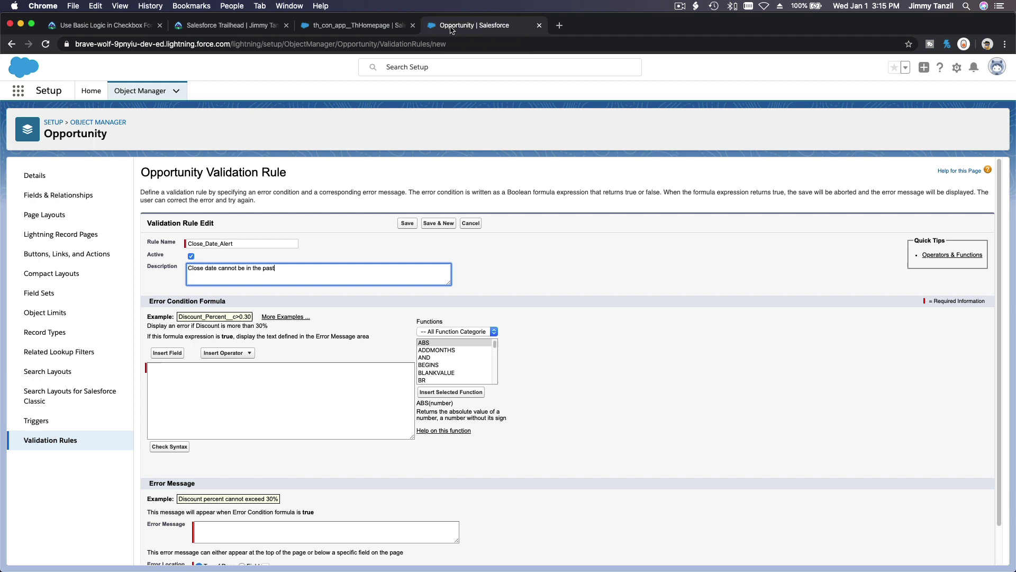
left_click(224, 376)
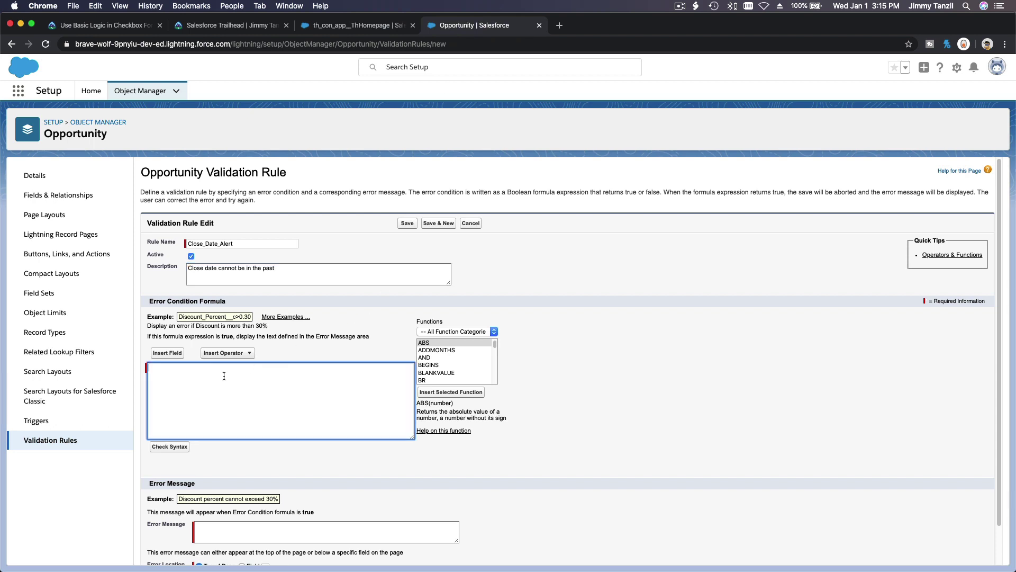
left_click(168, 353)
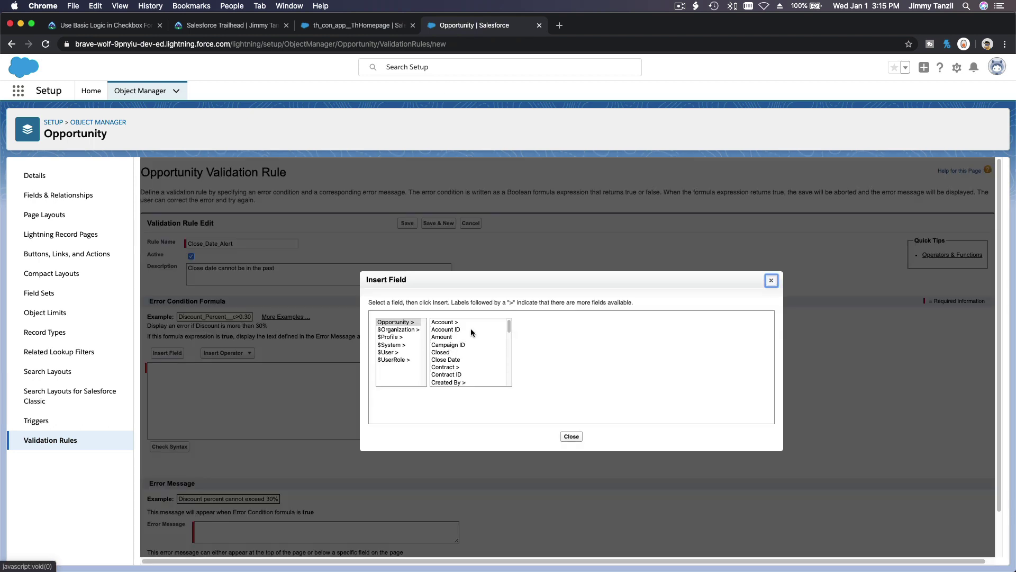
scroll(471, 332, "down", 10)
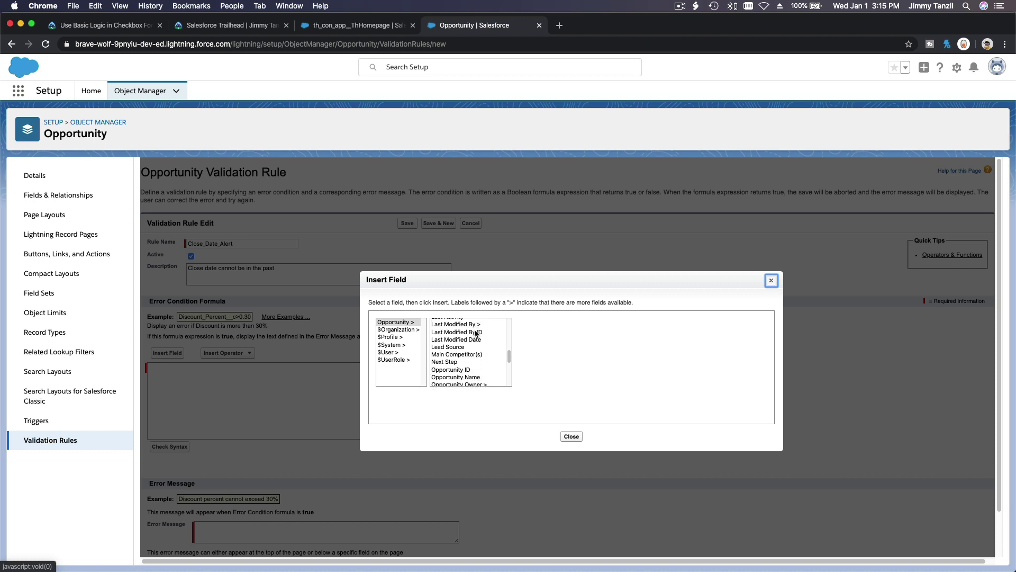
scroll(475, 333, "down", 8)
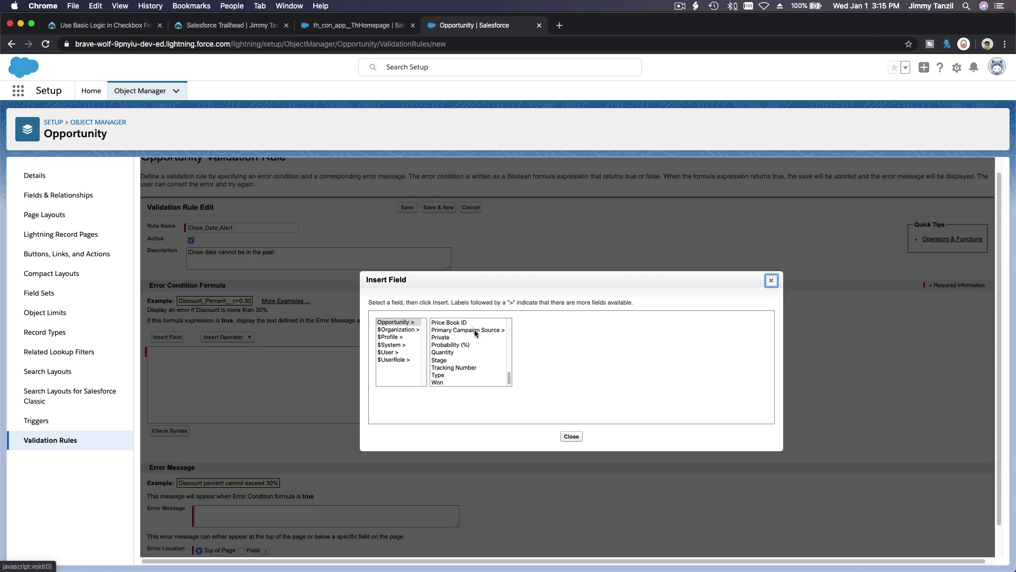
scroll(475, 350, "up", 3)
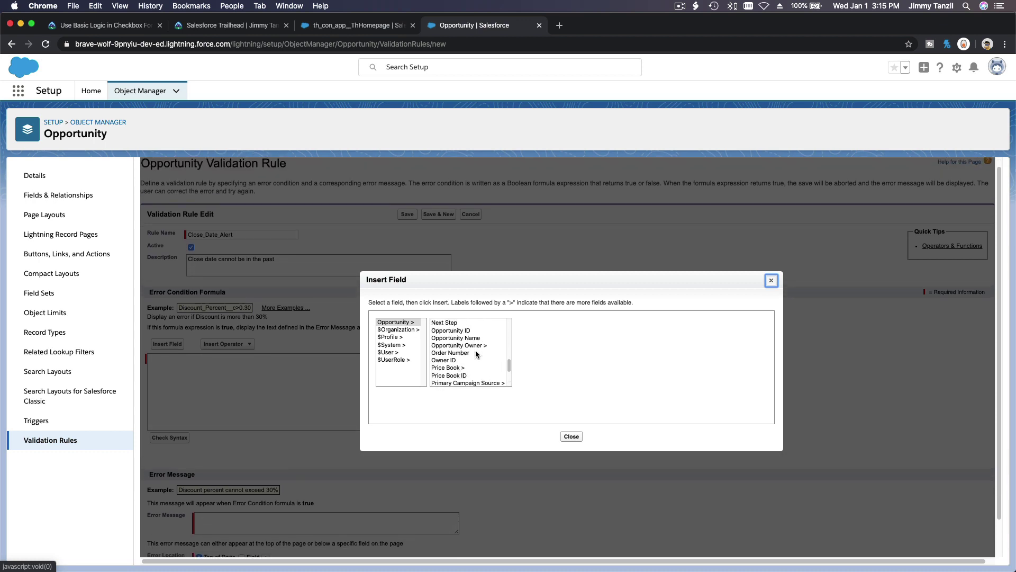
scroll(476, 350, "up", 4)
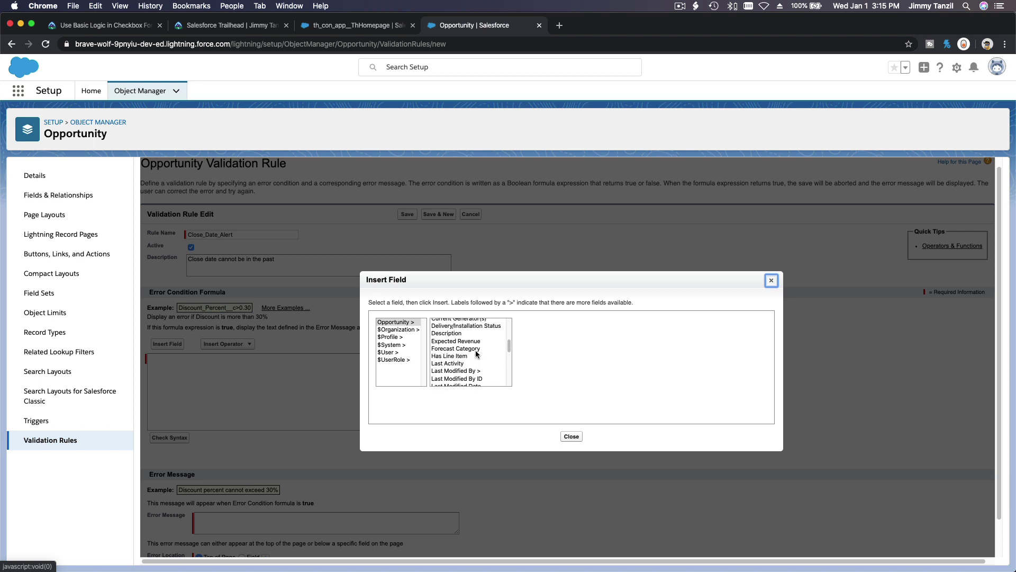
scroll(476, 350, "up", 2)
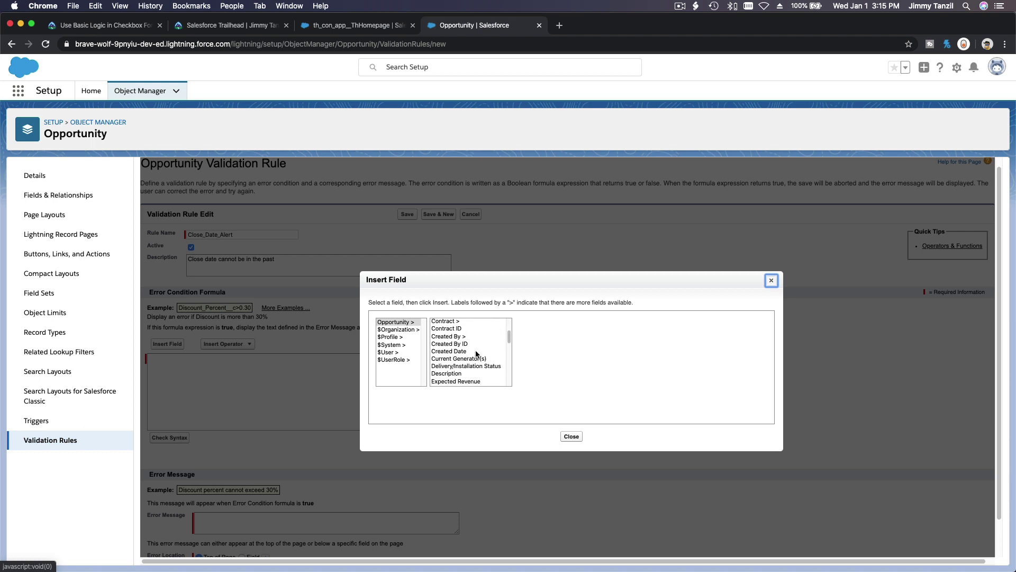
scroll(475, 351, "up", 2)
left_click(461, 344)
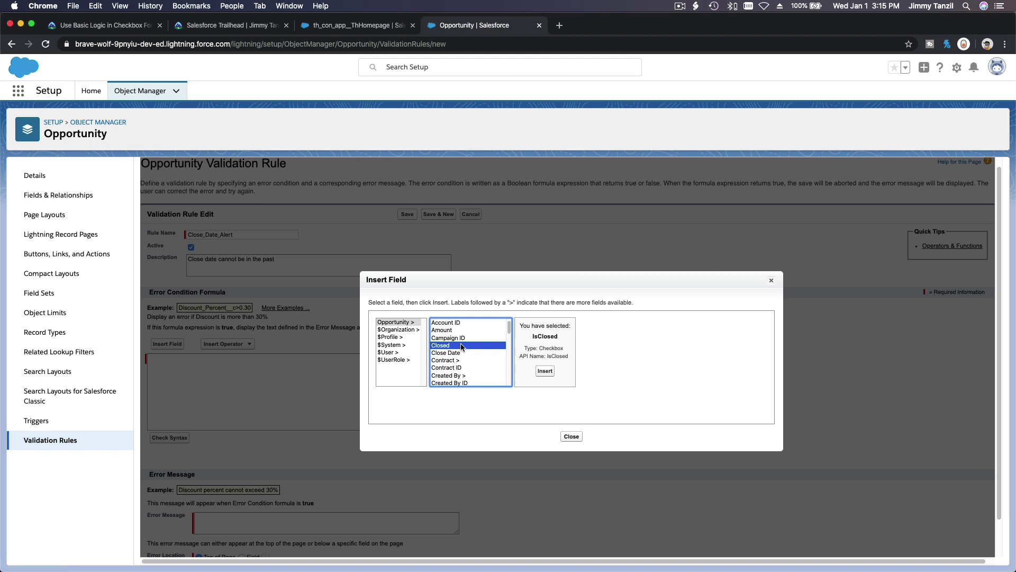
left_click(540, 373)
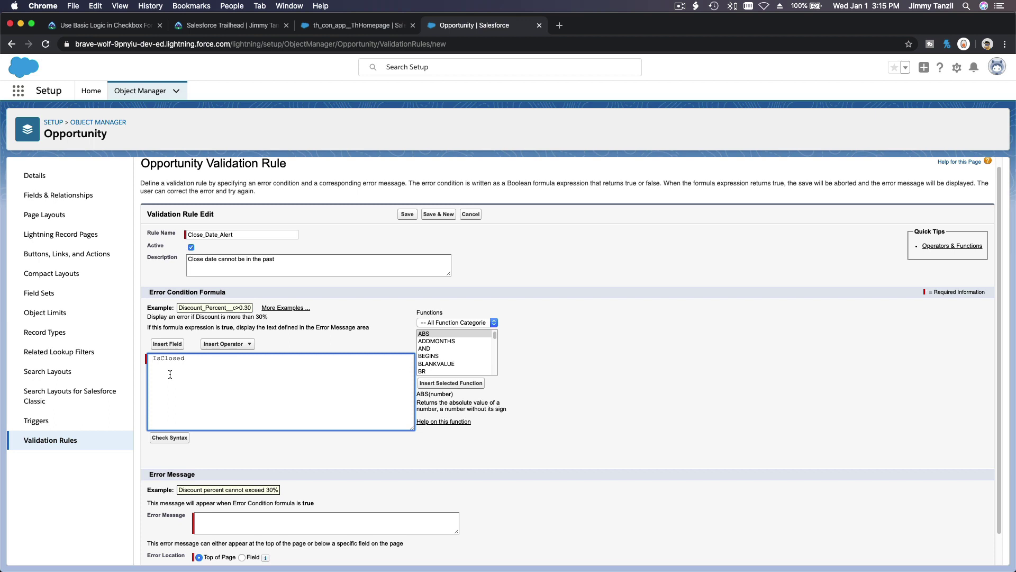
type("!(")
type(")")
left_click(103, 25)
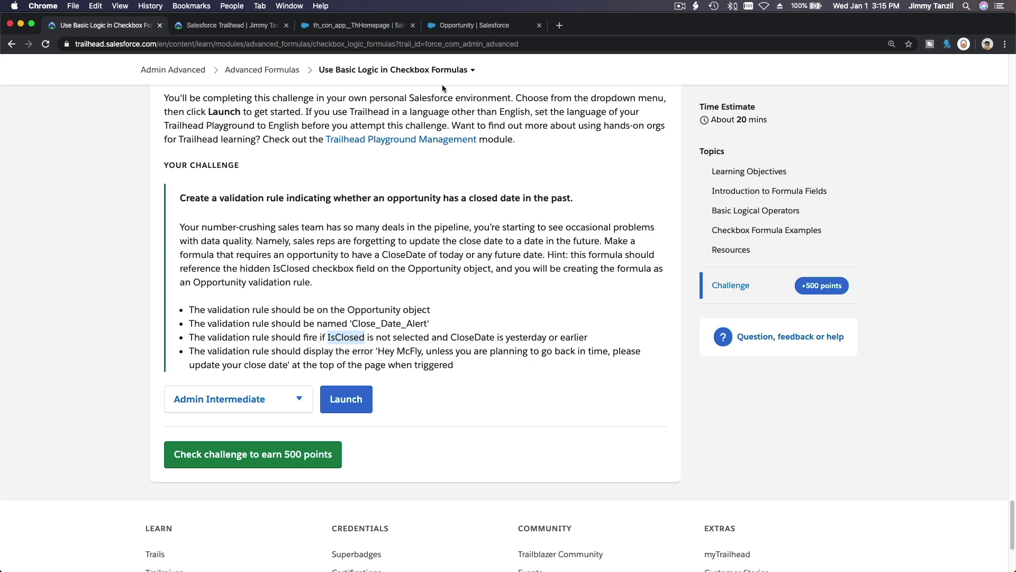
Extend the formula with && Today() - CloseDate > 0, inserting the Close Date field
left_click(473, 24)
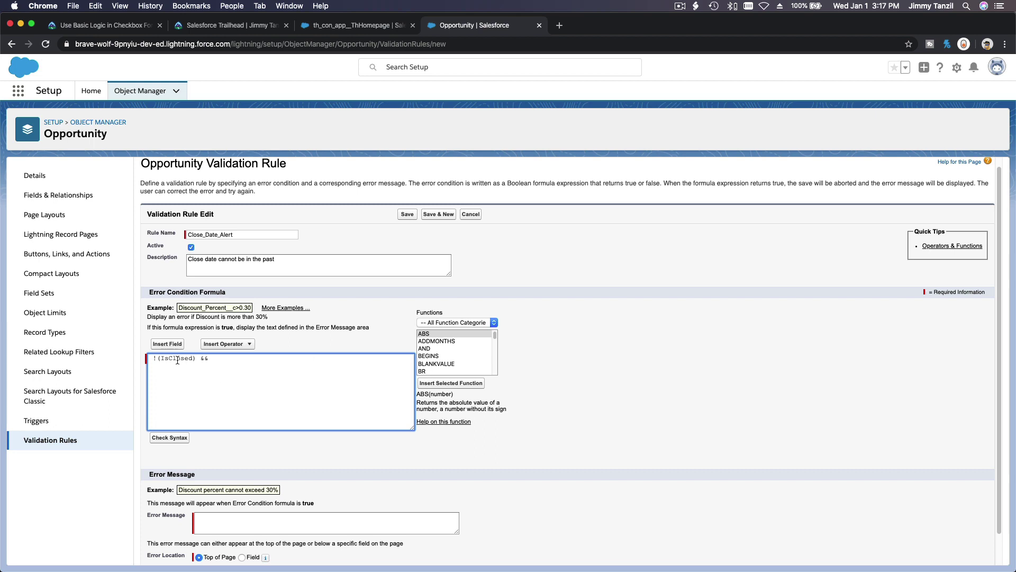
type("Today() -")
left_click(168, 344)
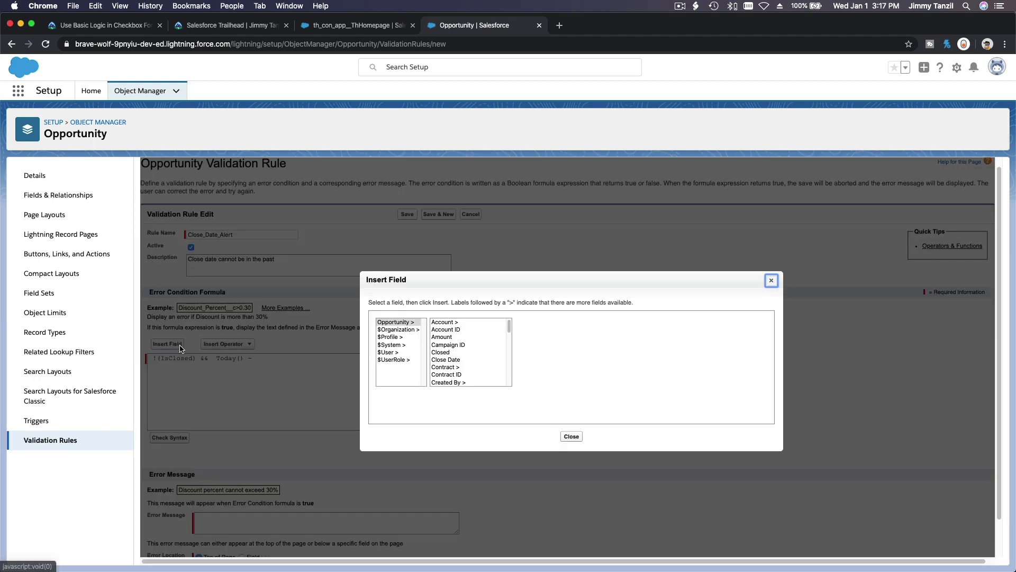
scroll(480, 341, "down", 3)
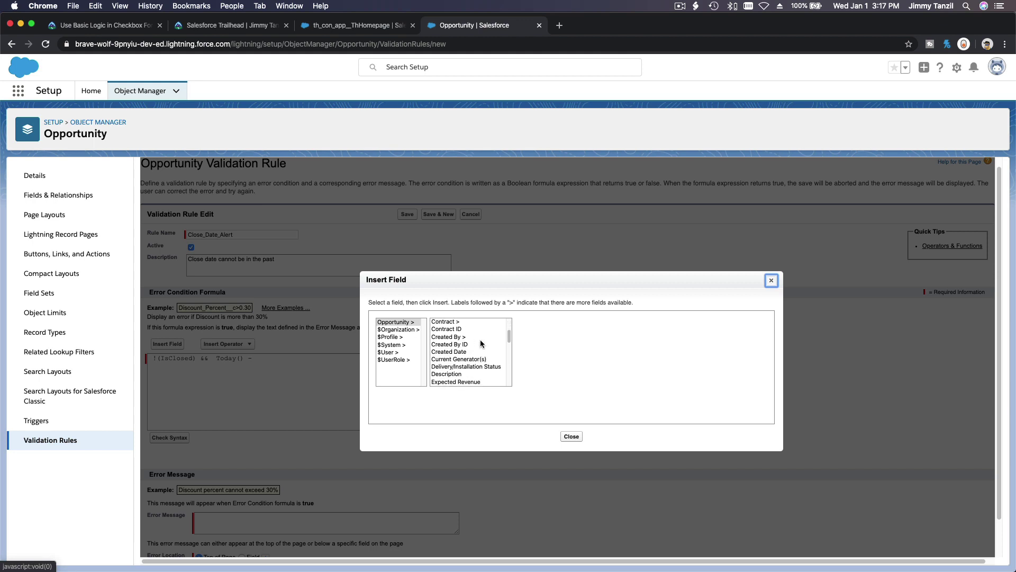
scroll(480, 343, "down", 1)
scroll(481, 343, "up", 3)
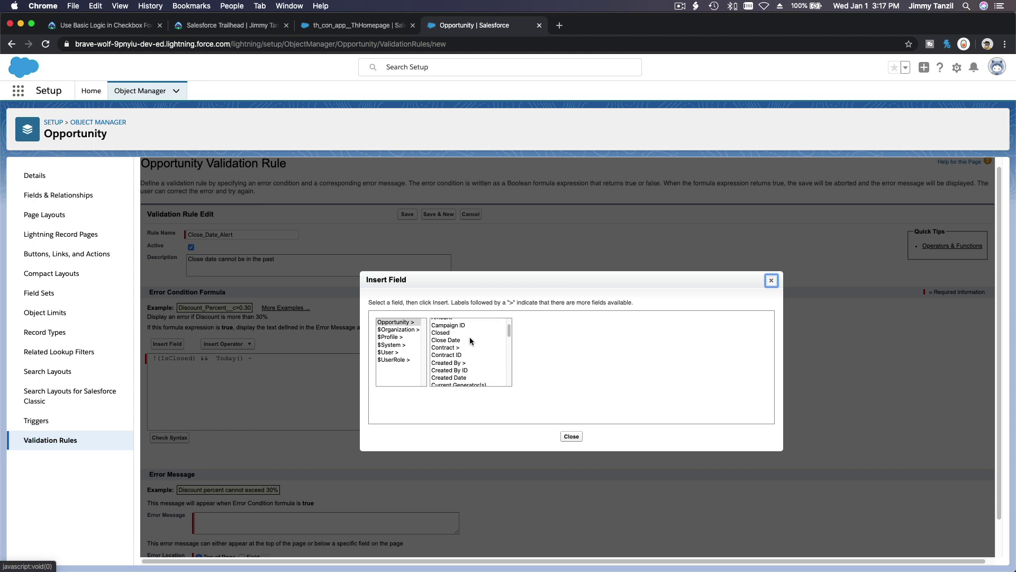
left_click(469, 339)
left_click(548, 374)
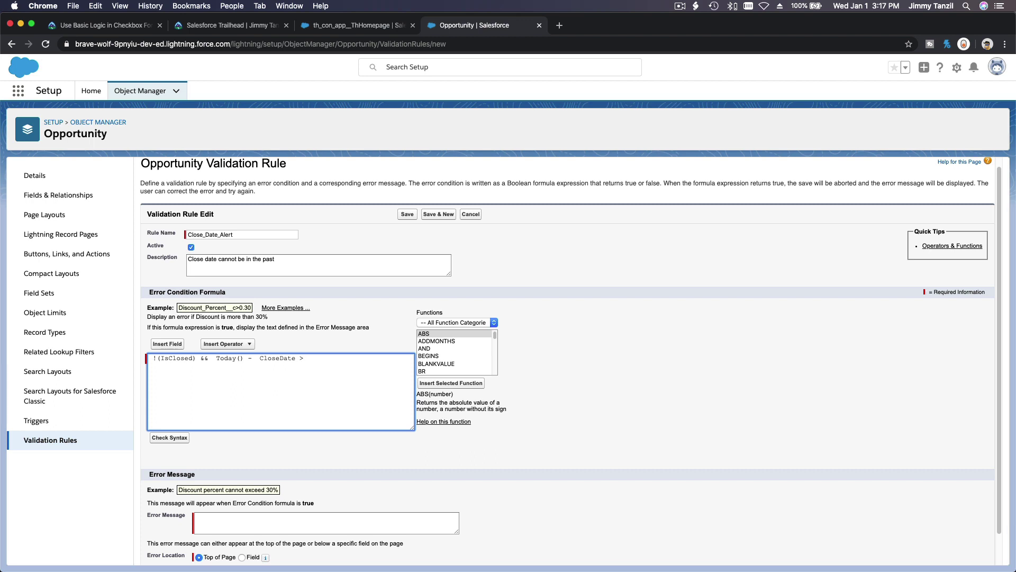
type("0")
Compare the formula against the challenge's CloseDate condition and confirm it passes Check Syntax
left_click(96, 25)
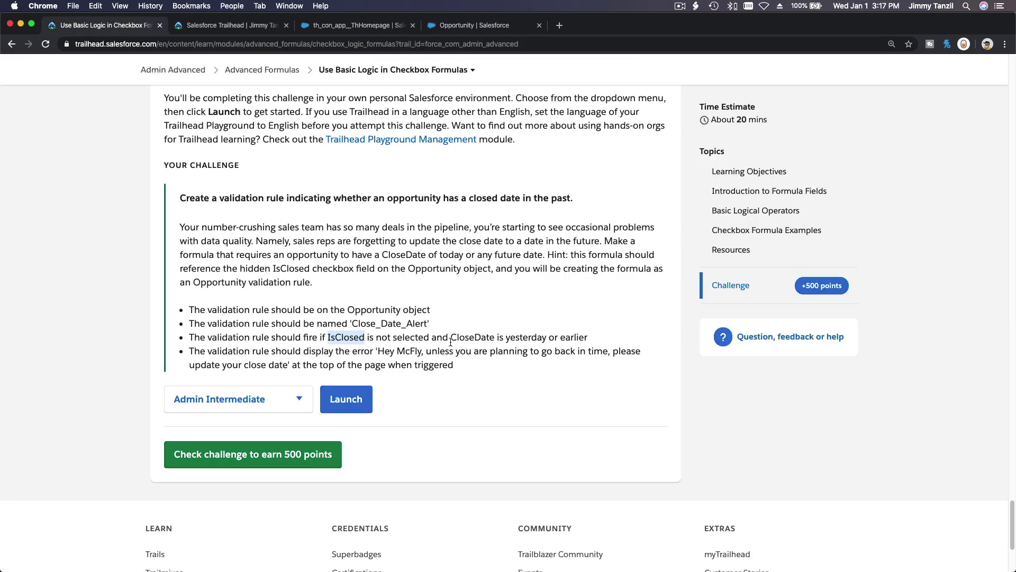
left_click_drag(452, 337, 585, 342)
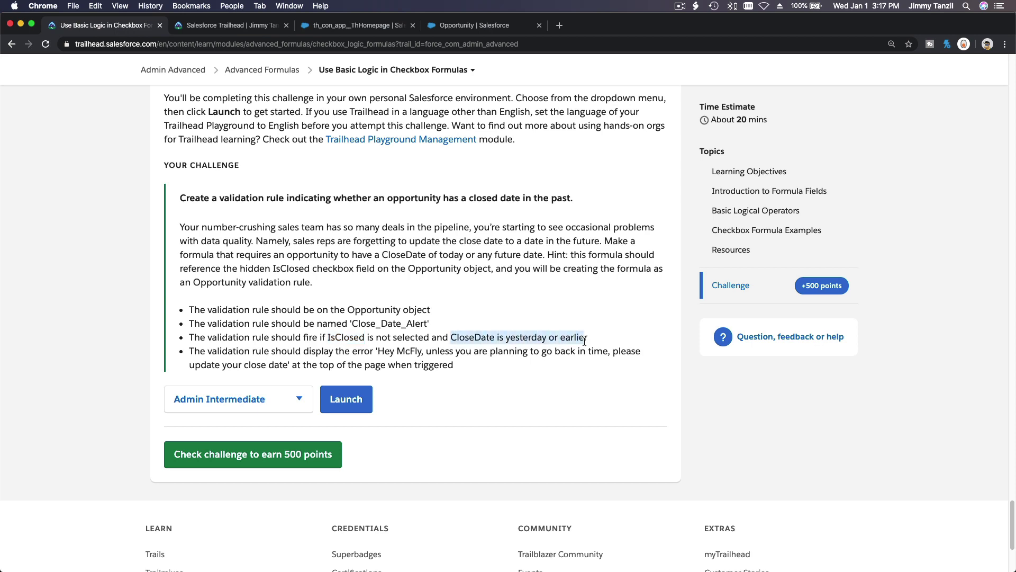
left_click(453, 26)
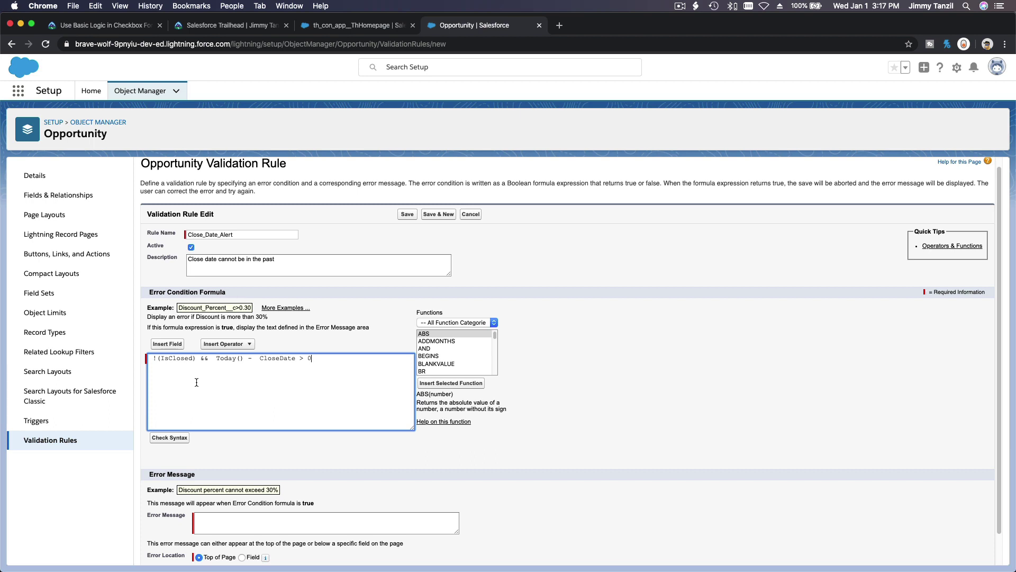
double_click(171, 357)
double_click(155, 358)
left_click(170, 438)
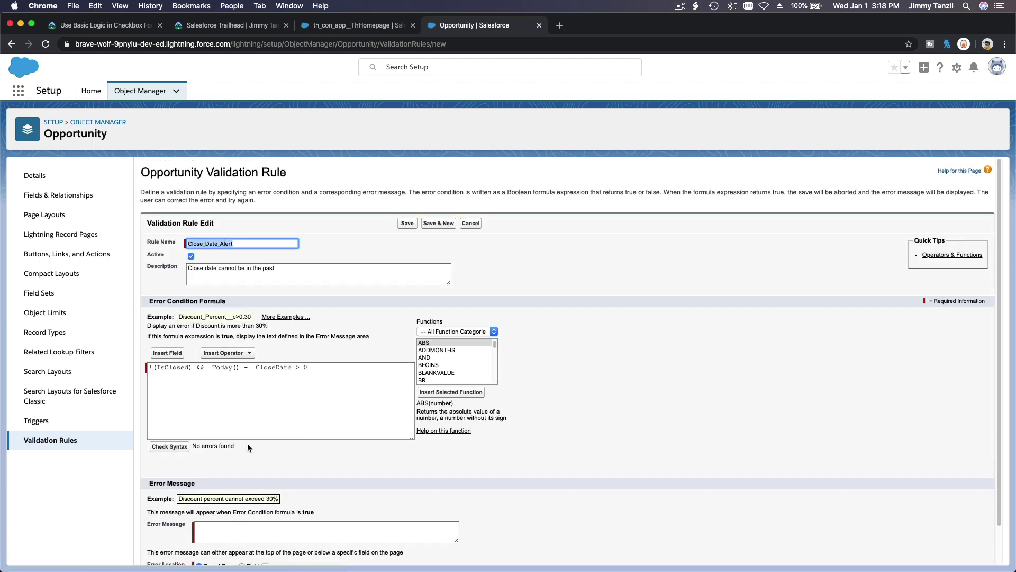
scroll(247, 443, "down", 1)
left_click(101, 25)
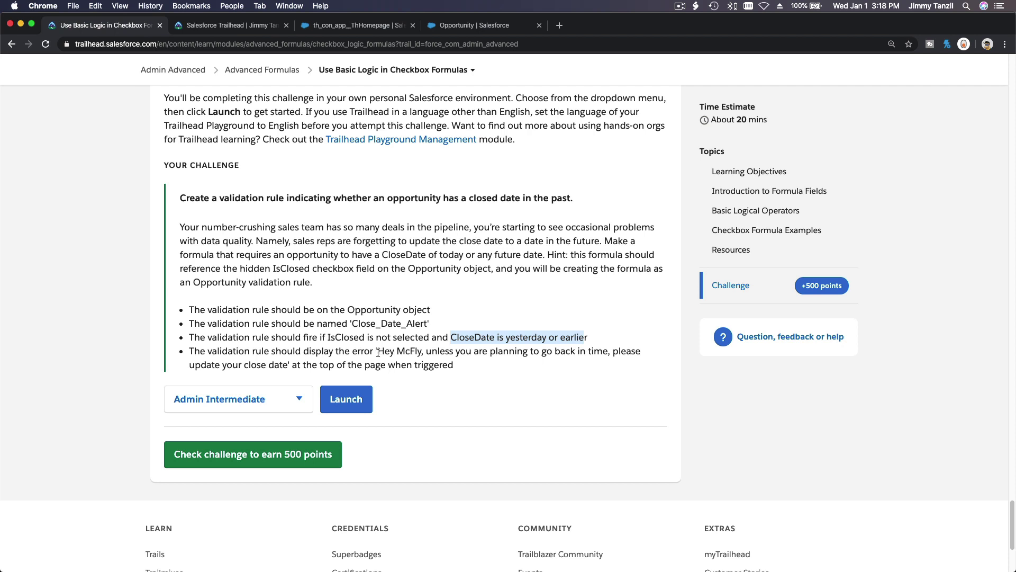
Copy the challenge's go-back-in-time error text into Close_Date_Alert's Error Message and save the rule
left_click_drag(378, 352, 285, 365)
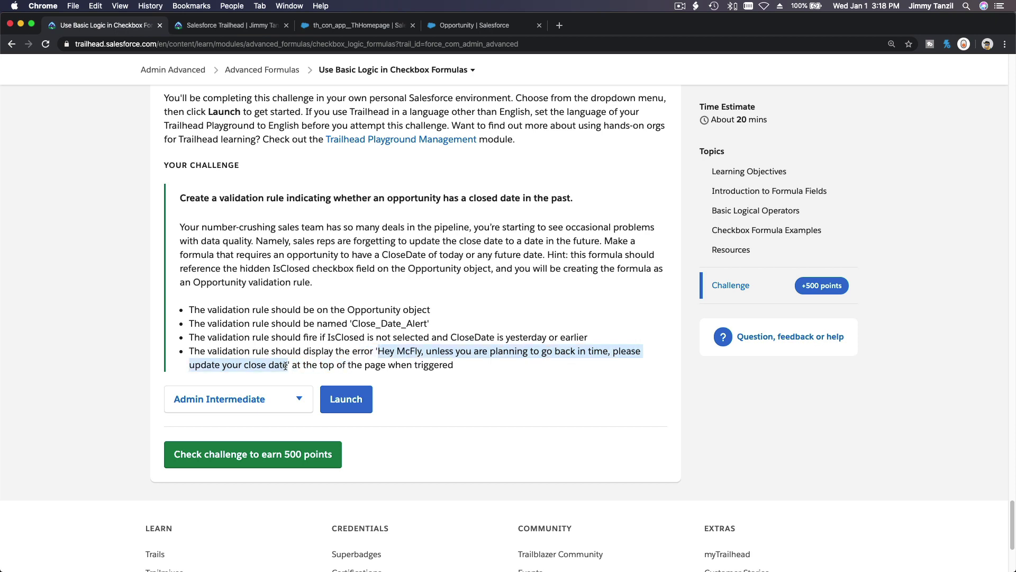
key("super+c")
left_click(463, 30)
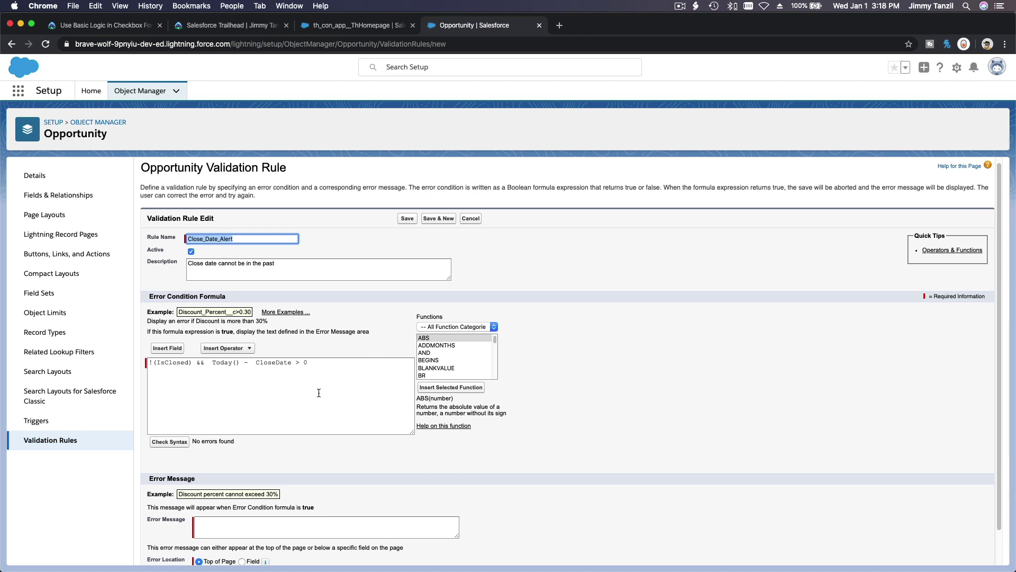
scroll(310, 434, "down", 3)
left_click(296, 492)
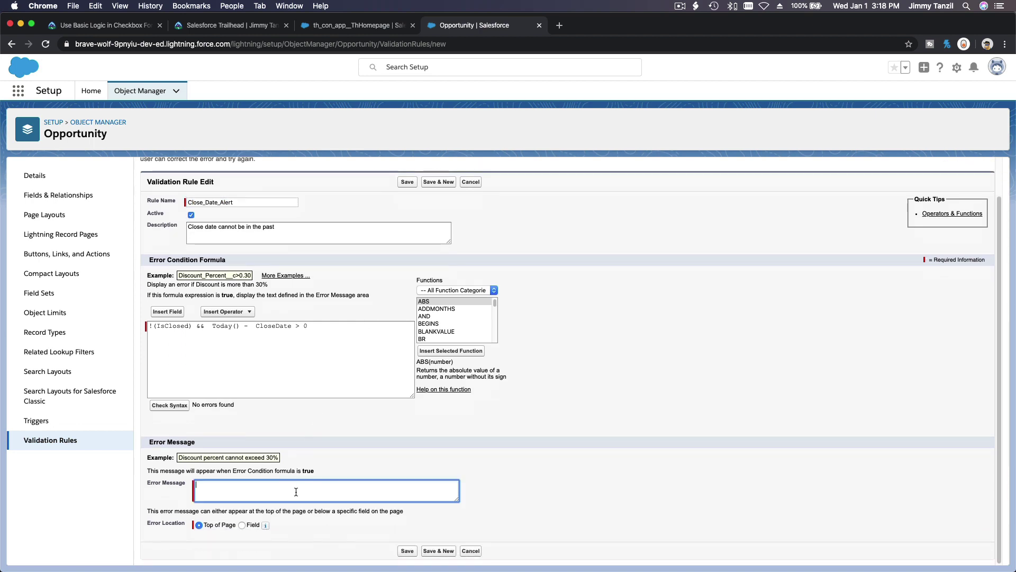
key("super+v")
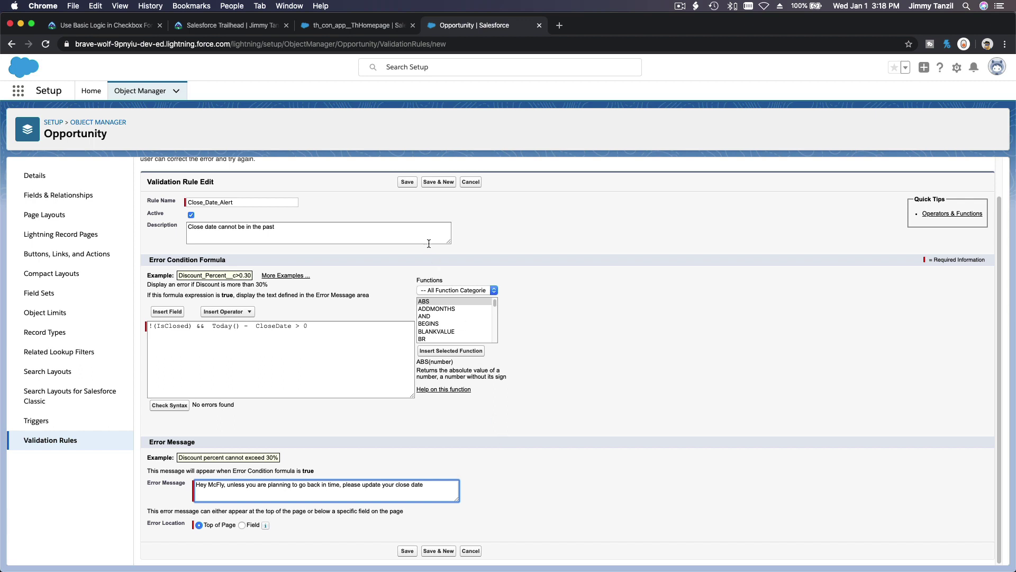
left_click(407, 182)
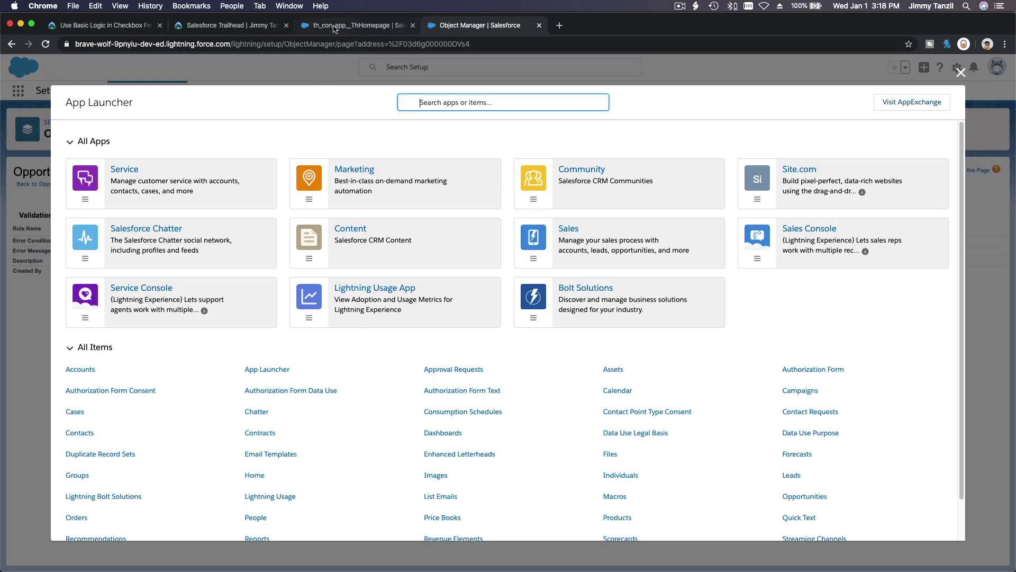
Start a blank new opportunity from the playground's Opportunities list
left_click(335, 27)
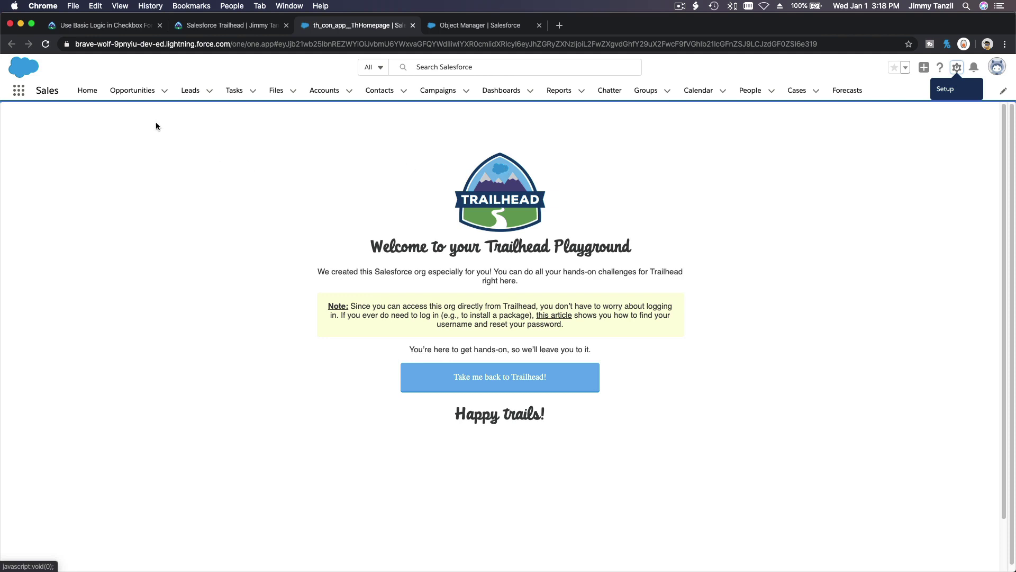
left_click(133, 91)
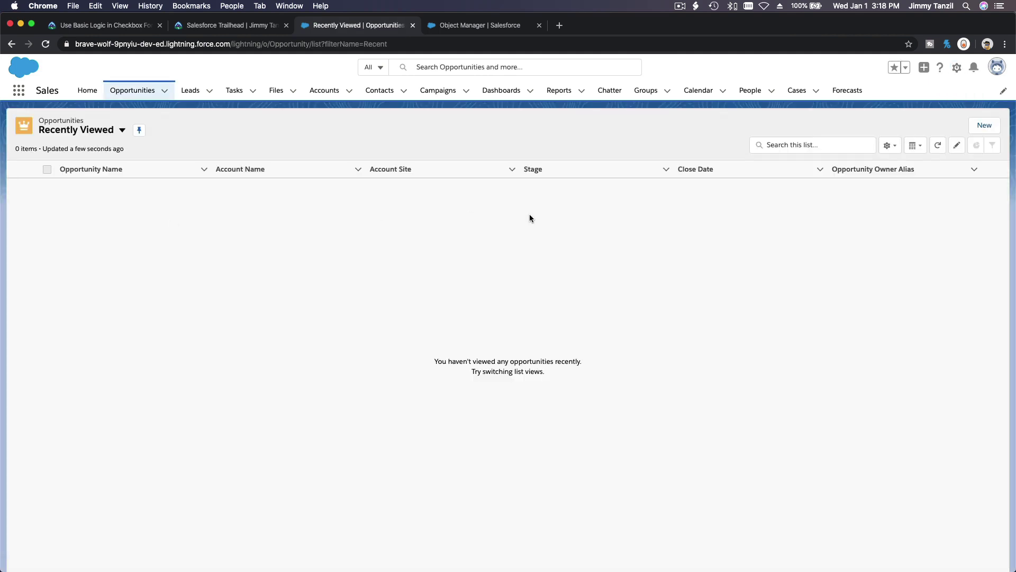
left_click(984, 126)
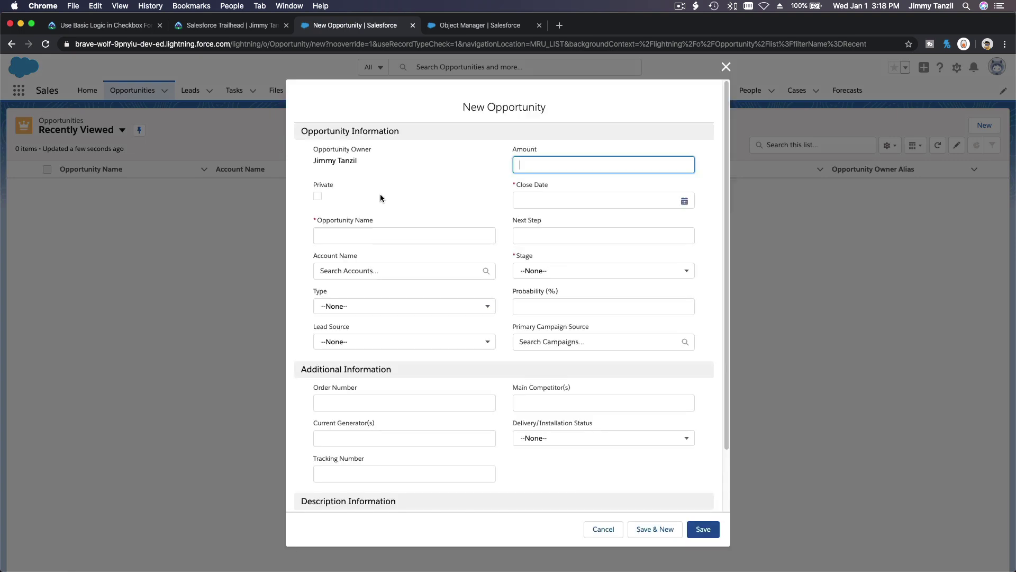
Give the draft opportunity Close Date 2019-12-31 and Stage Closed Won, then go back to the challenge
left_click(559, 199)
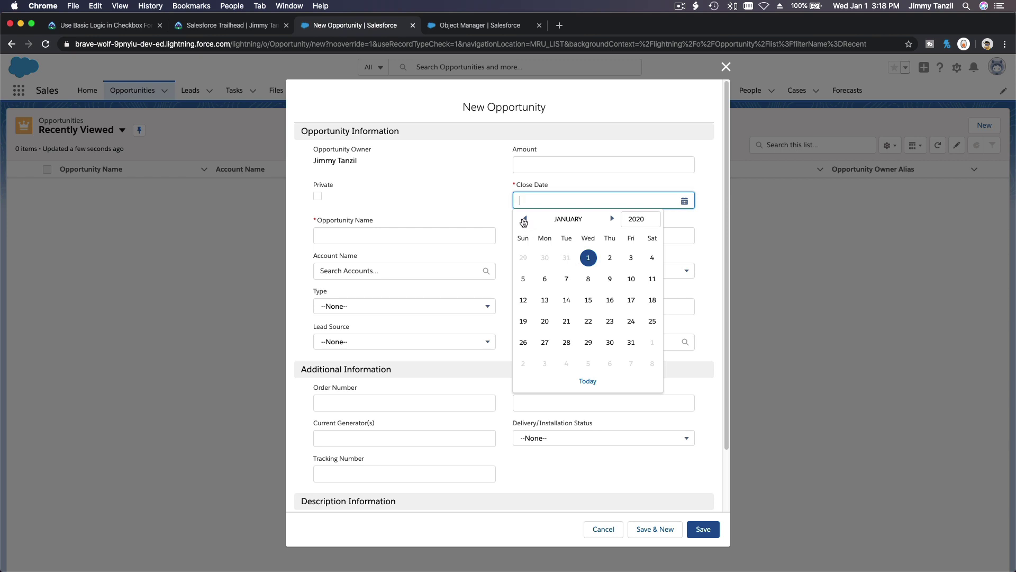
left_click(525, 219)
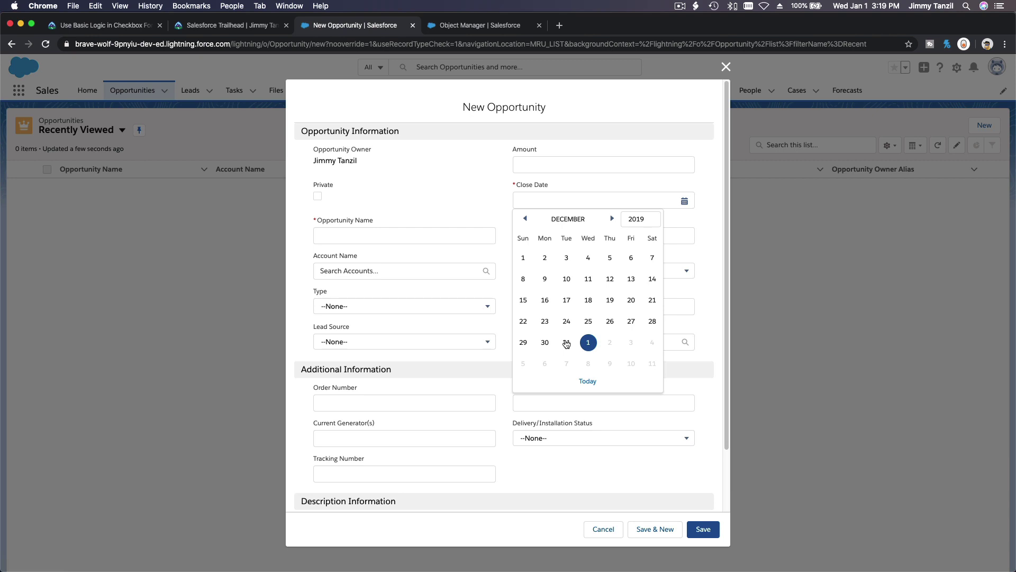
left_click(567, 342)
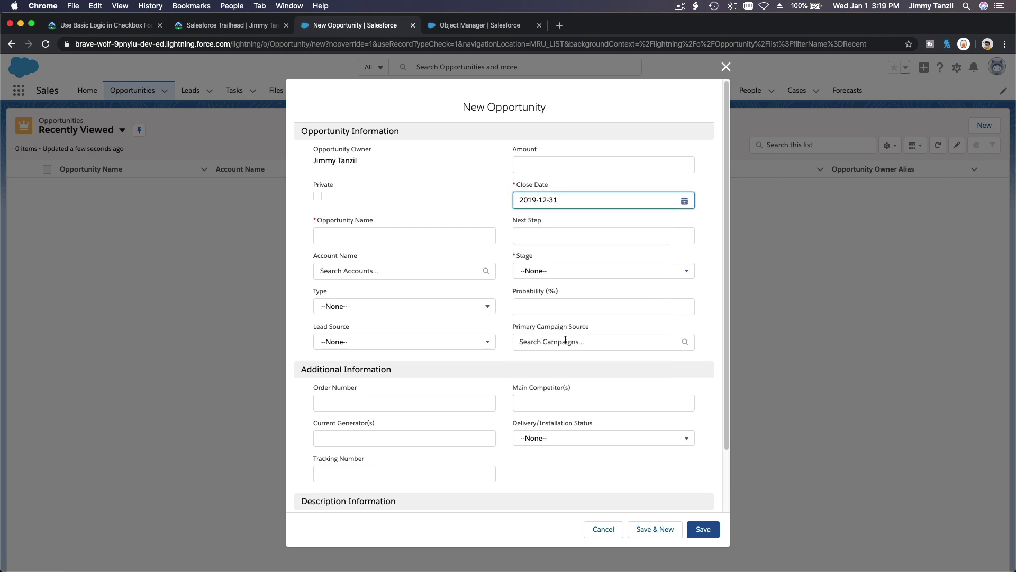
left_click(549, 277)
scroll(557, 339, "down", 3)
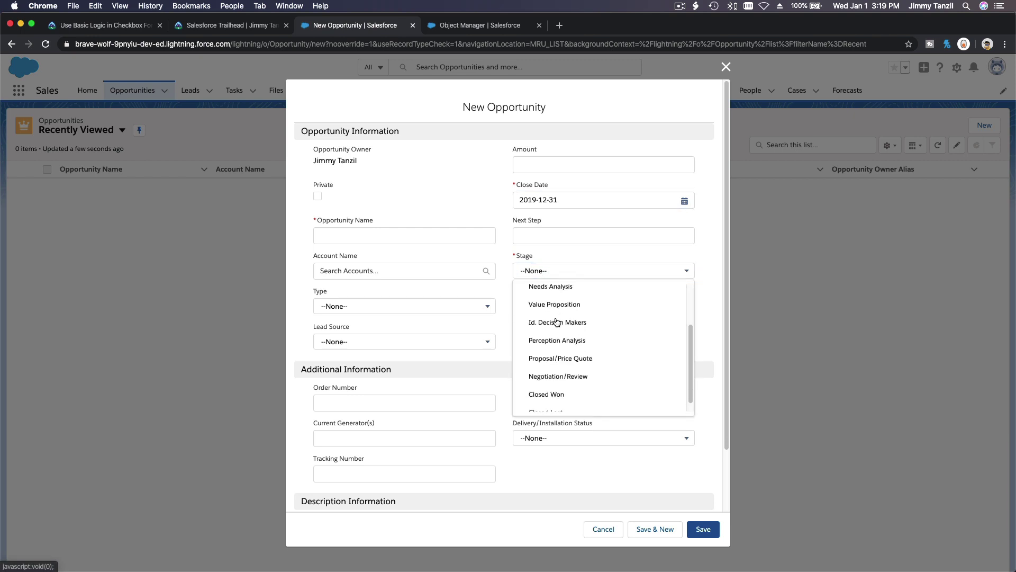
left_click(561, 385)
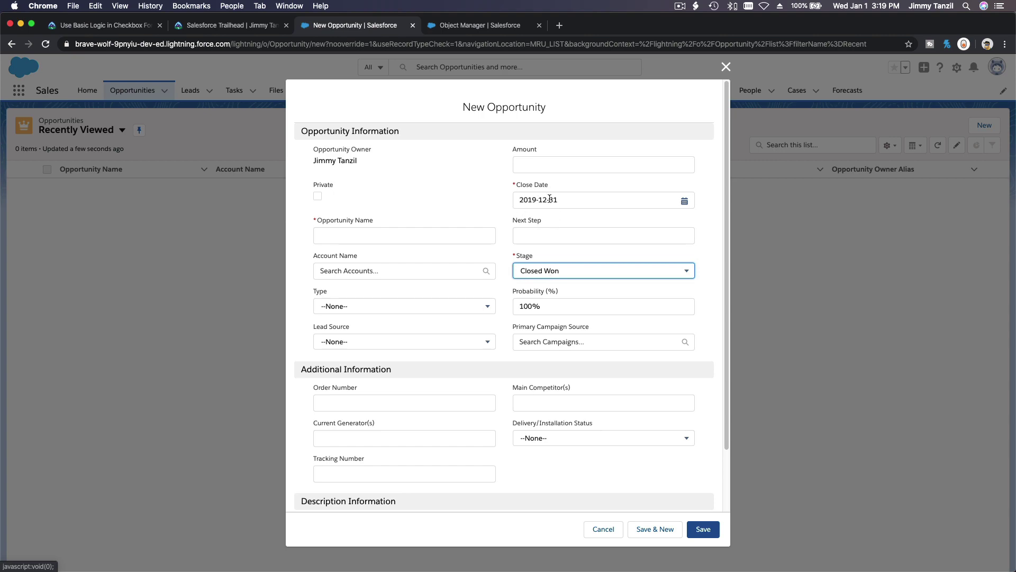
left_click(103, 25)
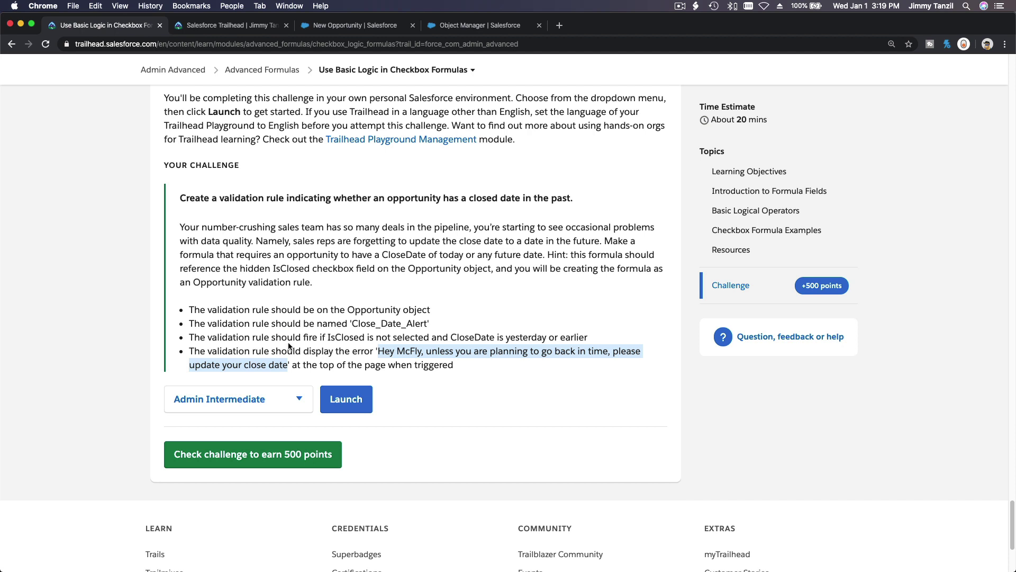
Highlight the 'IsClosed is not selected' condition in the challenge text
double_click(350, 340)
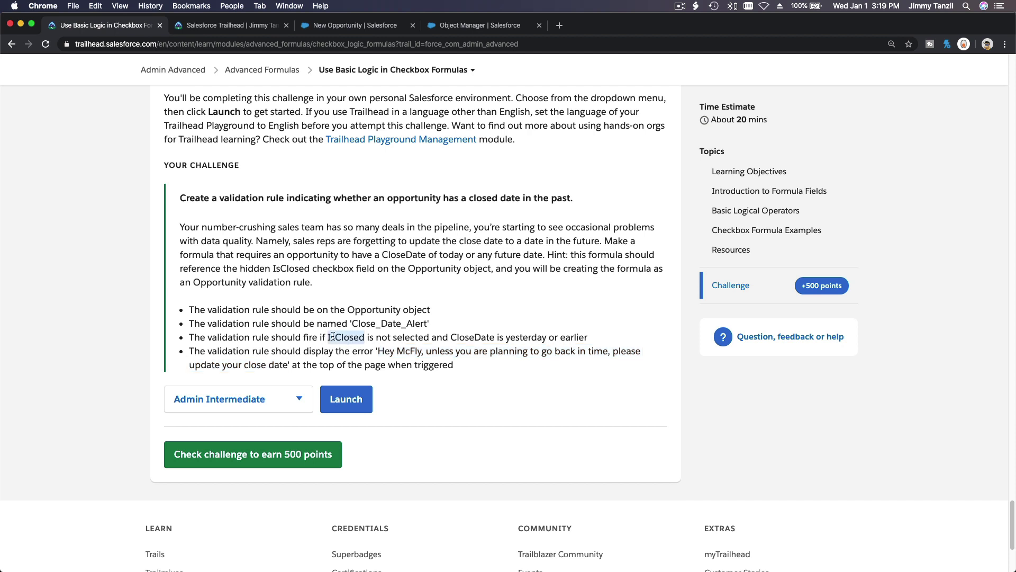
left_click(328, 337)
left_click_drag(328, 338, 430, 335)
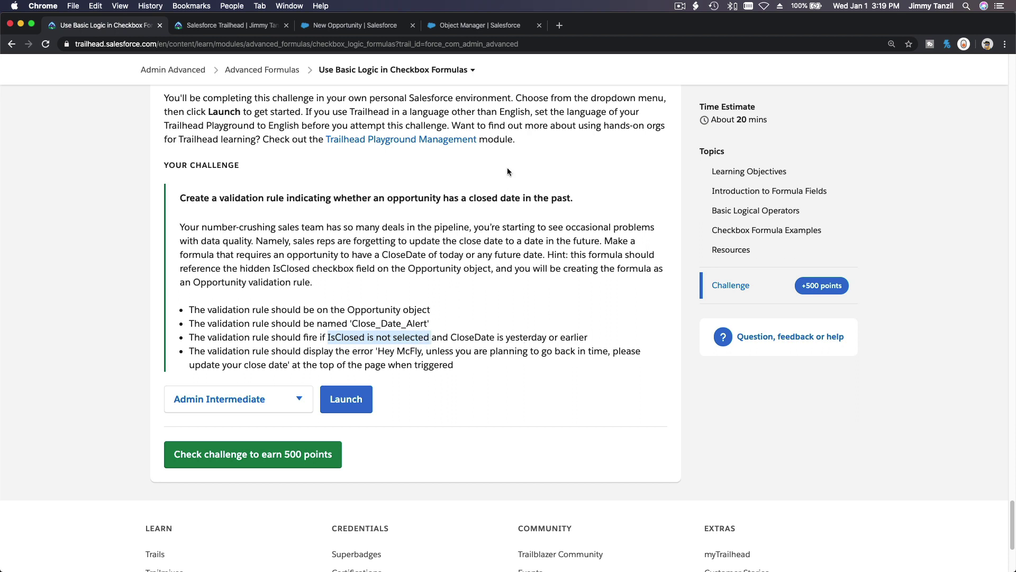
Change the draft opportunity's Stage to Prospecting, making Probability 10%
left_click(472, 30)
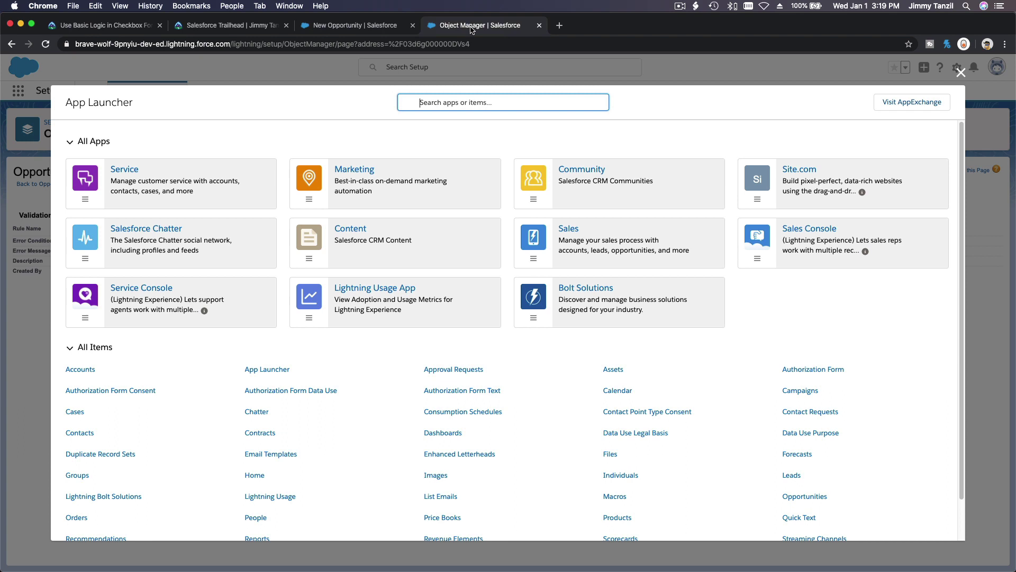
left_click(377, 29)
left_click(568, 271)
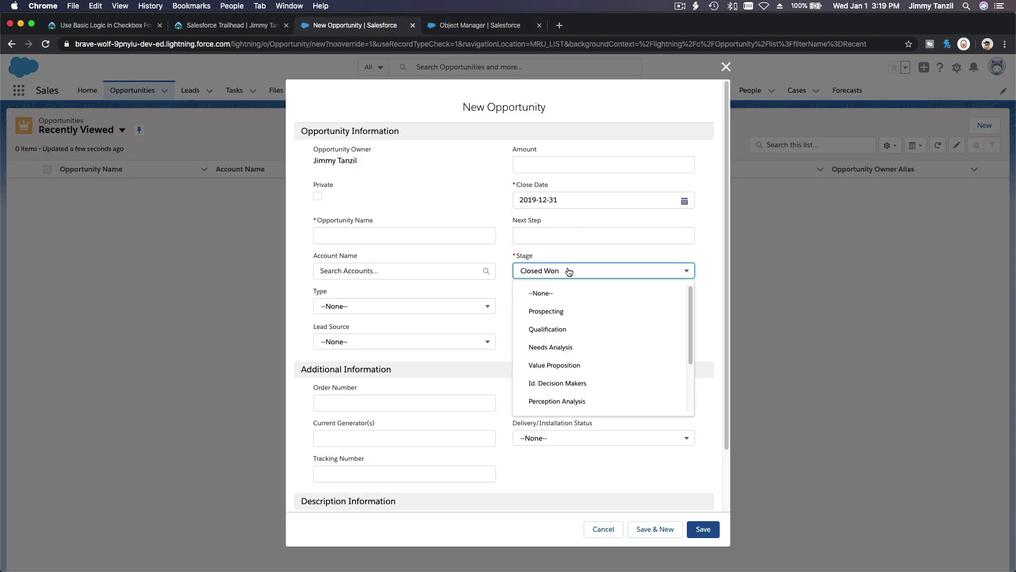
left_click(569, 316)
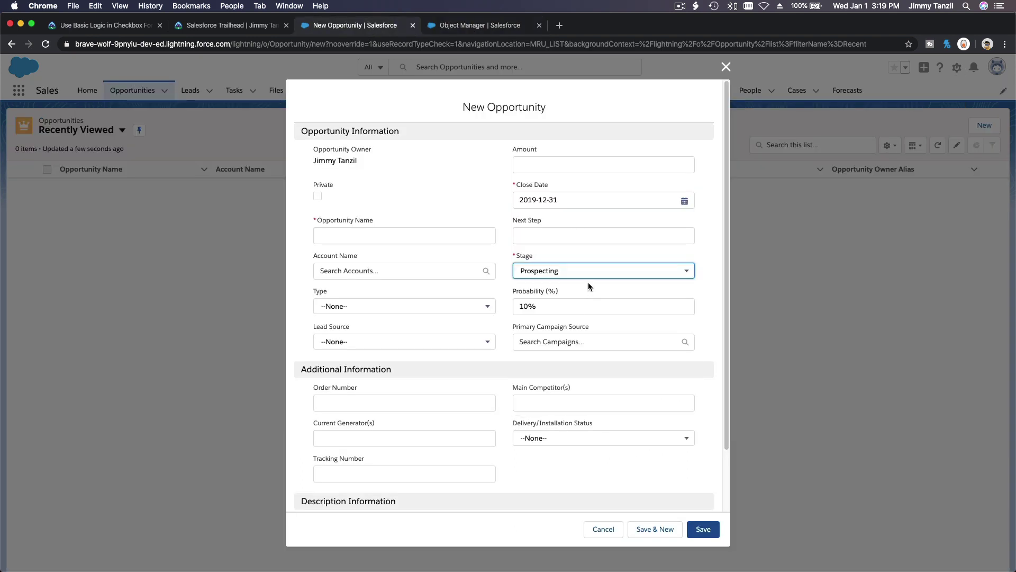
left_click(589, 287)
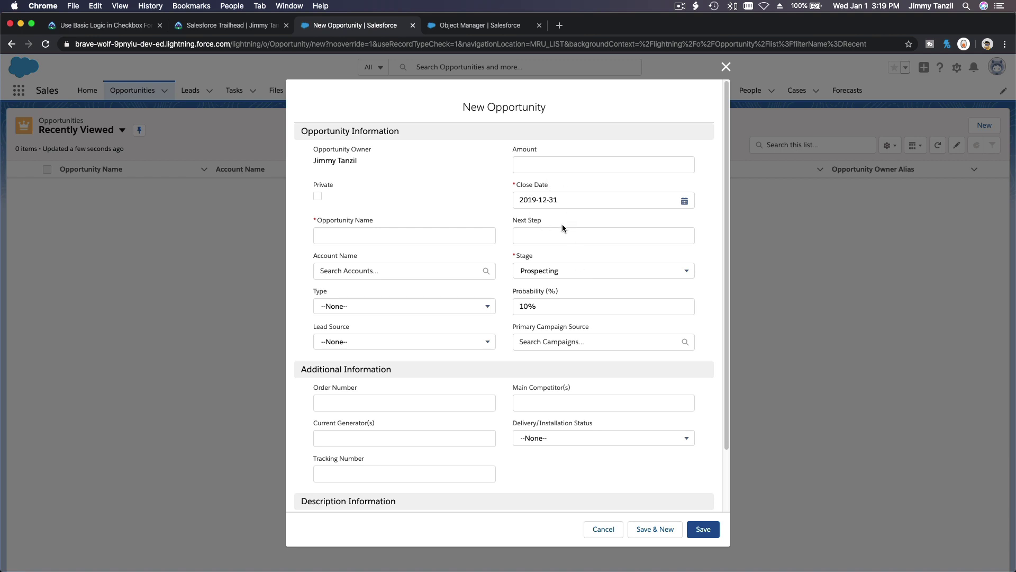
Name the opportunity 'Test' and save it, triggering the go-back-in-time close date error
left_click(555, 205)
scroll(627, 375, "down", 3)
scroll(627, 375, "up", 3)
left_click(400, 233)
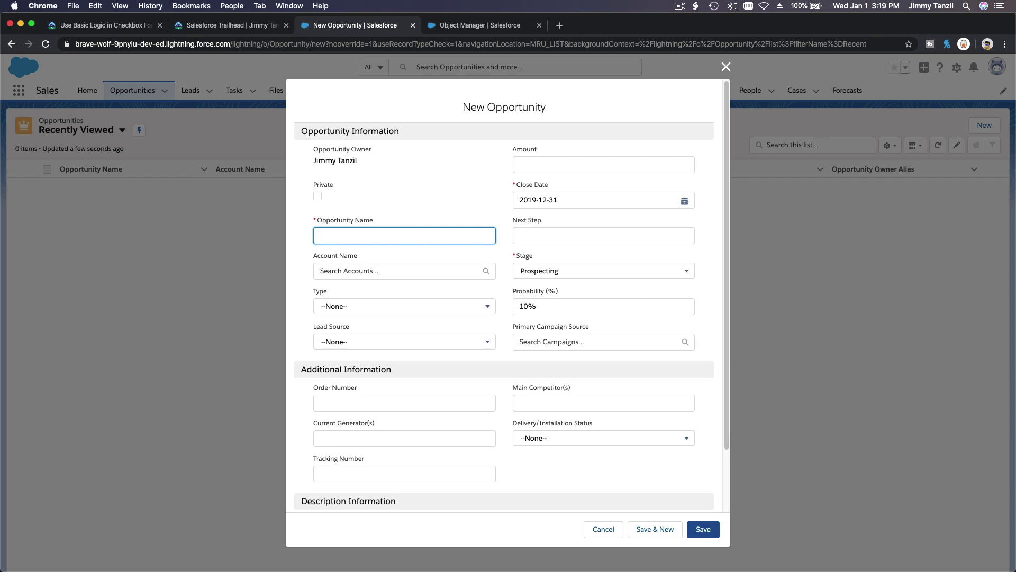
type("Test")
left_click(704, 527)
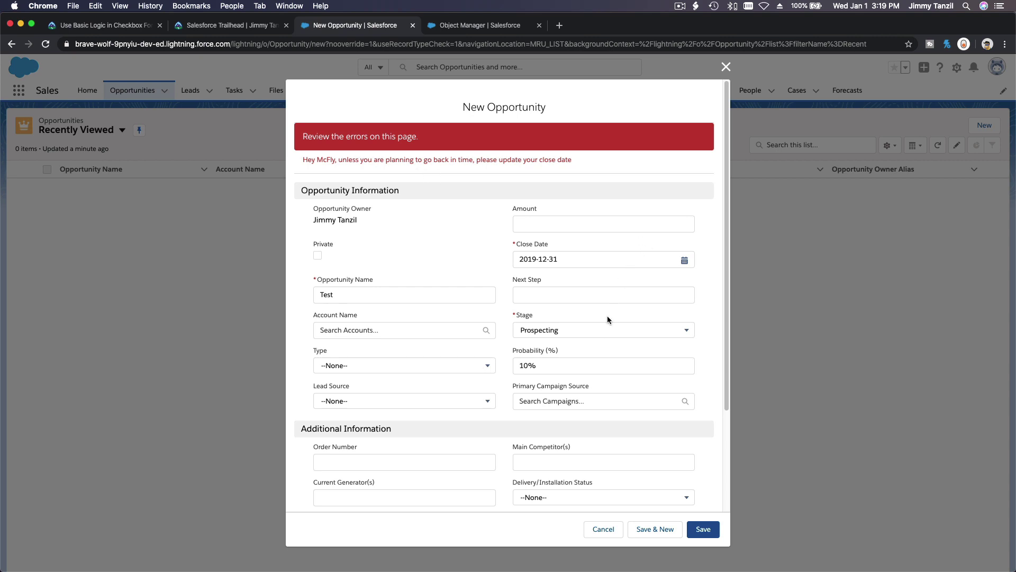
Switch the Test opportunity's Stage to Closed Won, raising Probability to 100%
left_click(604, 331)
scroll(601, 424, "down", 3)
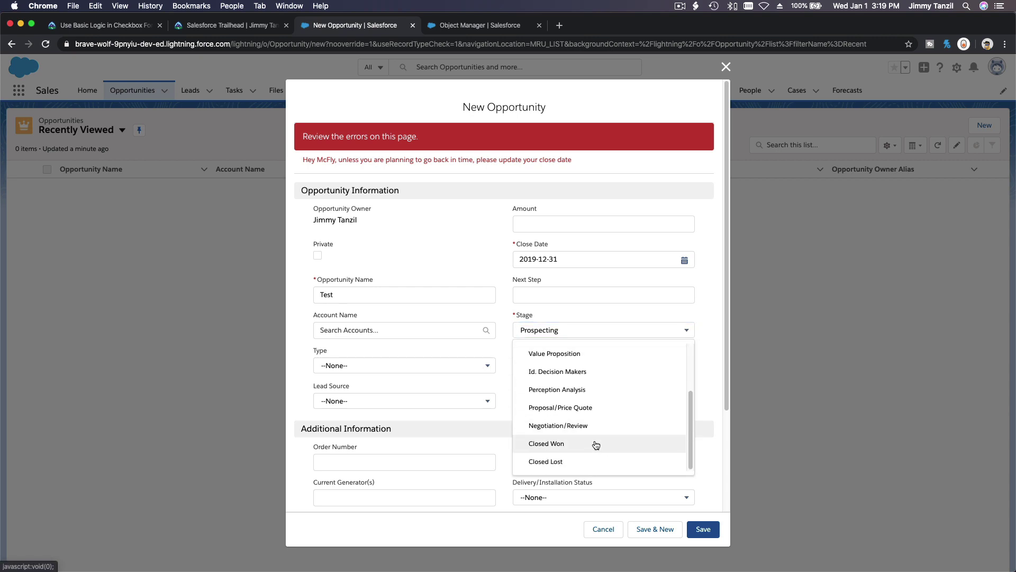
left_click(596, 445)
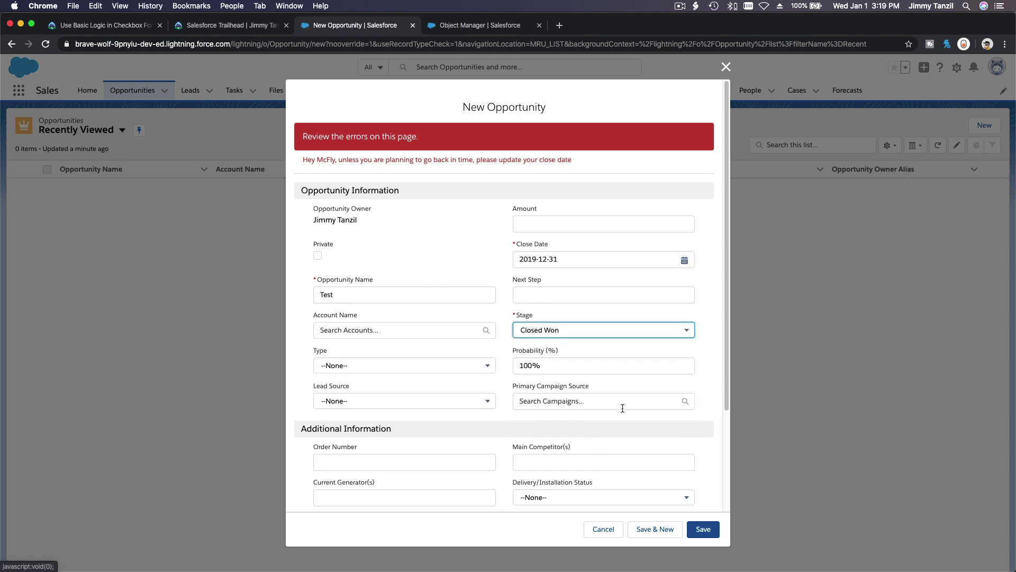
Save the Test opportunity as Closed Won and return to the Trailhead challenge
left_click(703, 529)
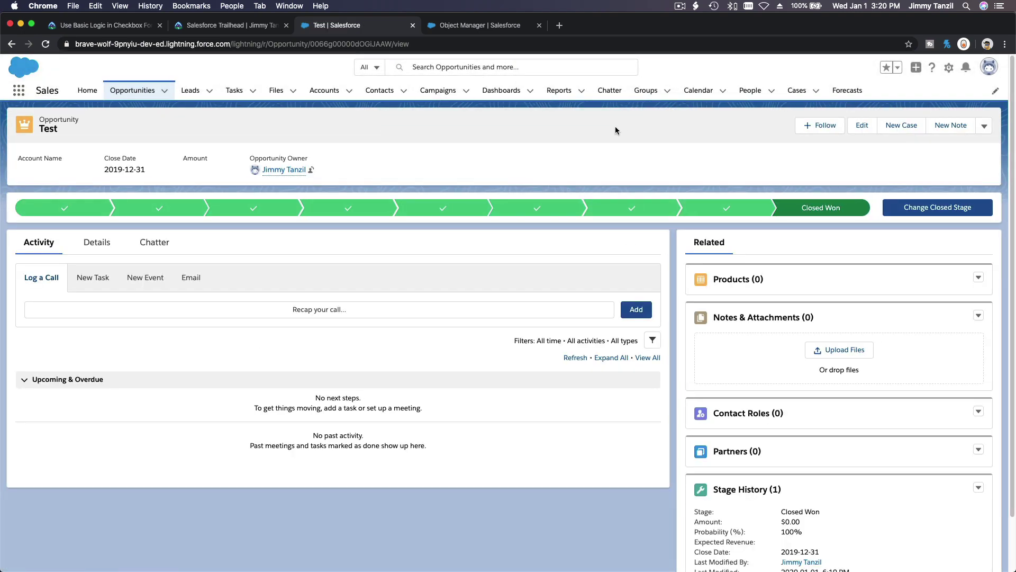
left_click(93, 29)
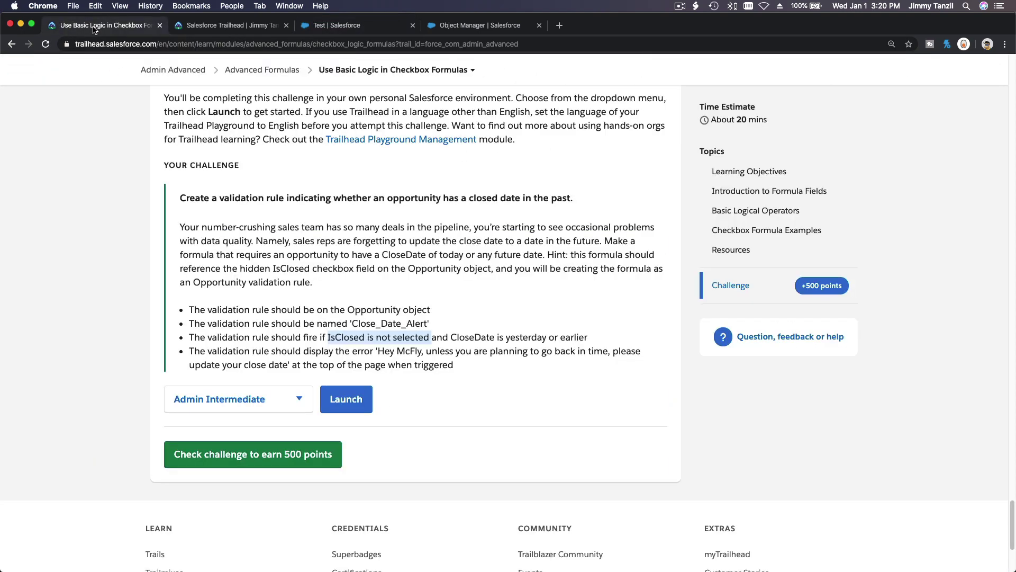
left_click(512, 405)
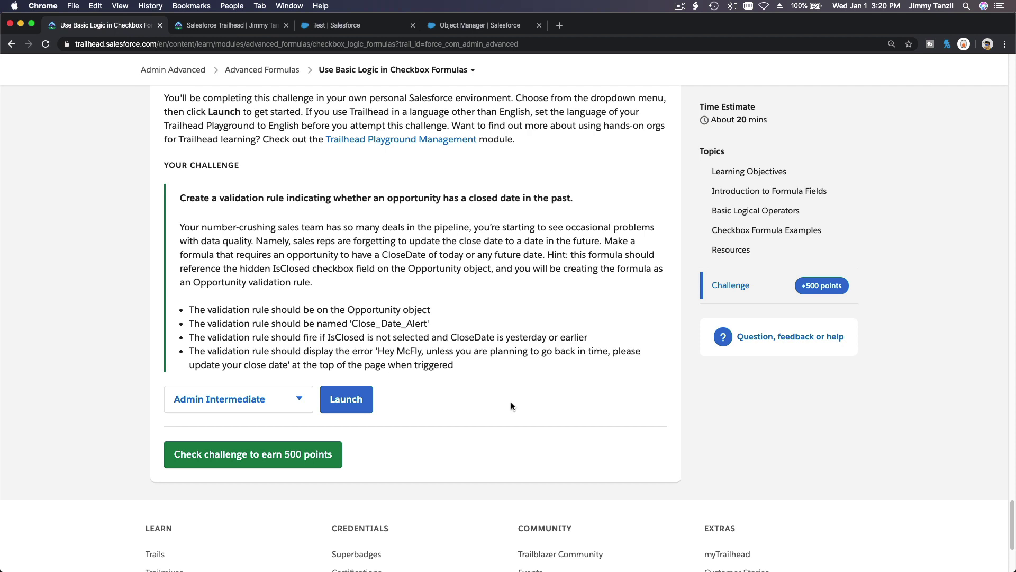
Run Trailhead's challenge check, then open and close the Advanced Formulas units list
left_click(244, 463)
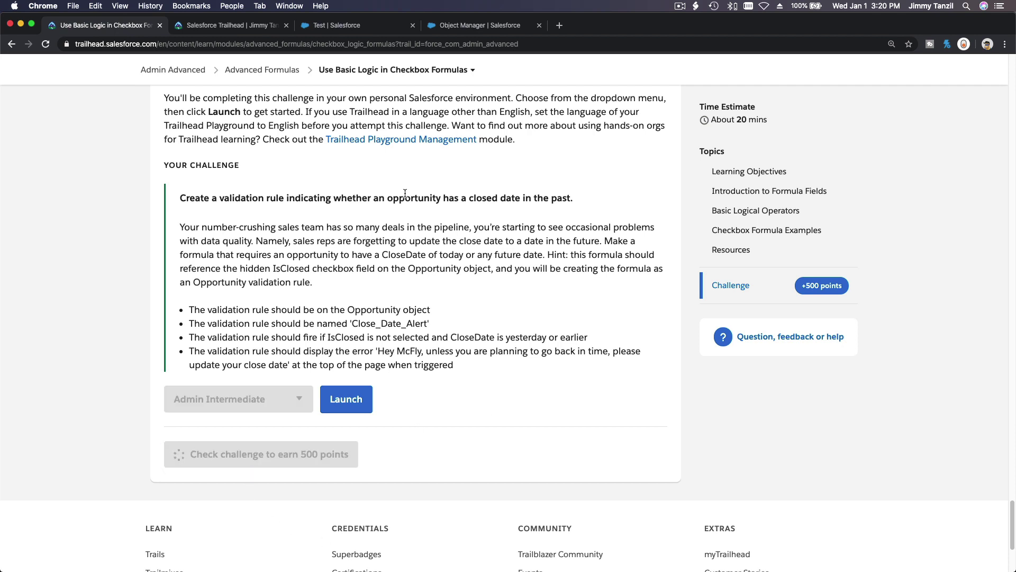
left_click(423, 70)
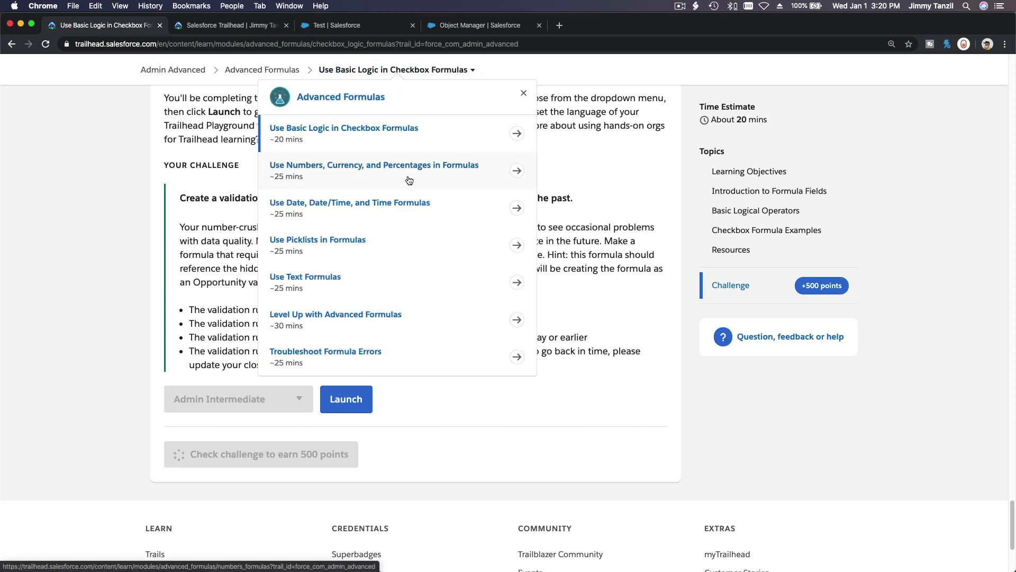
left_click(593, 258)
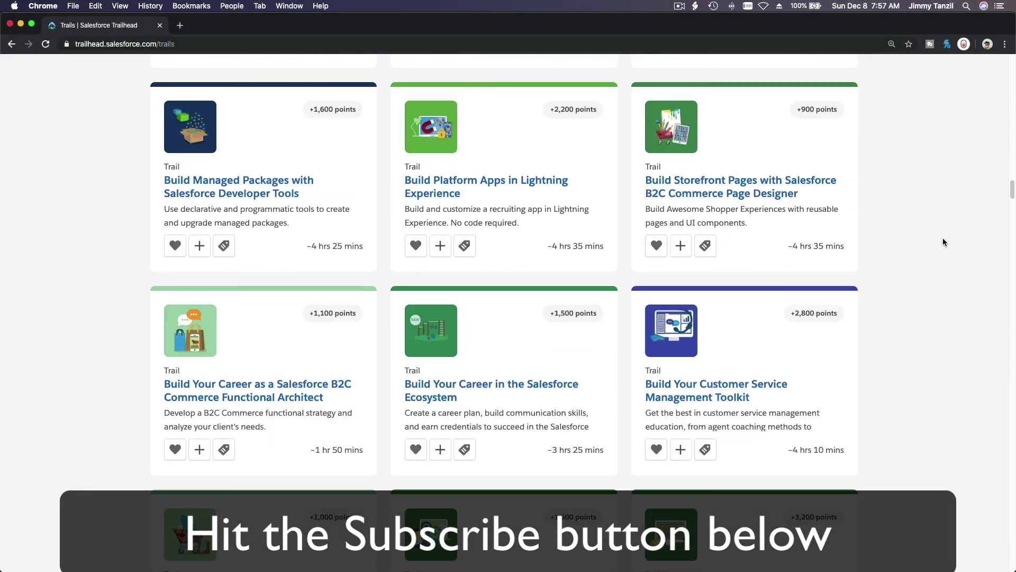
scroll(943, 243, "down", 15)
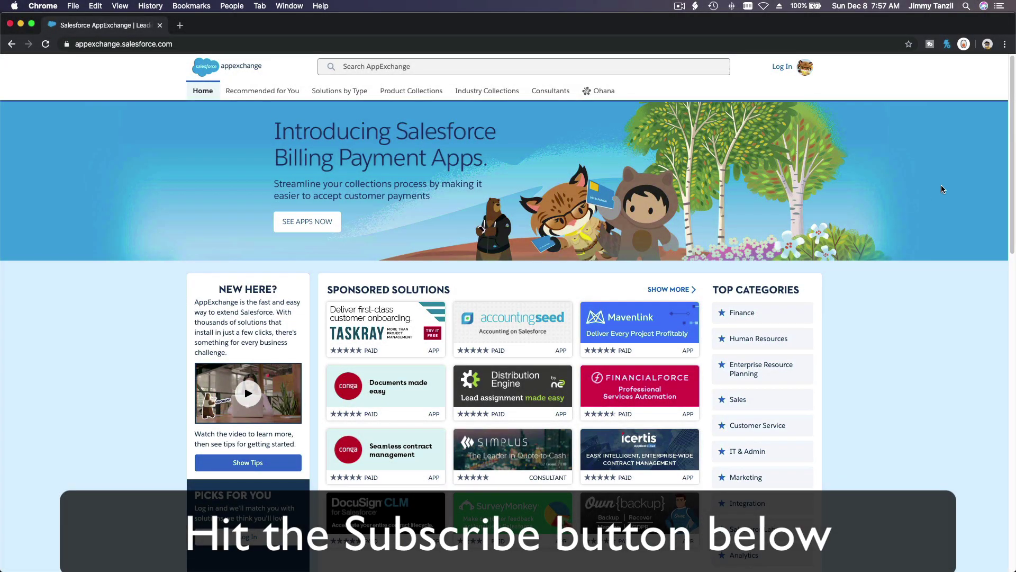
Scroll through the Trails catalogue and down the AppExchange home page
scroll(942, 189, "down", 10)
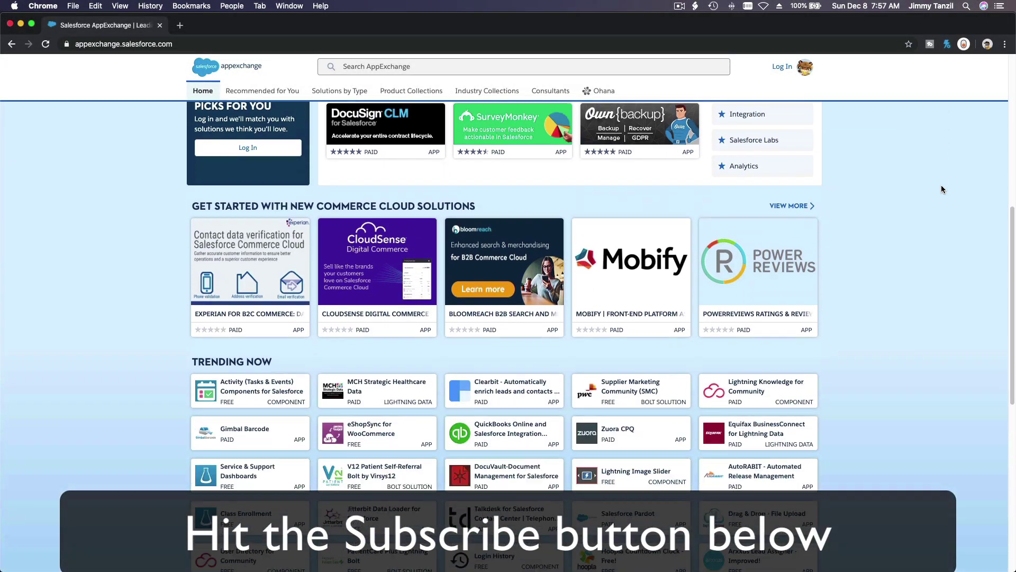
scroll(942, 189, "down", 5)
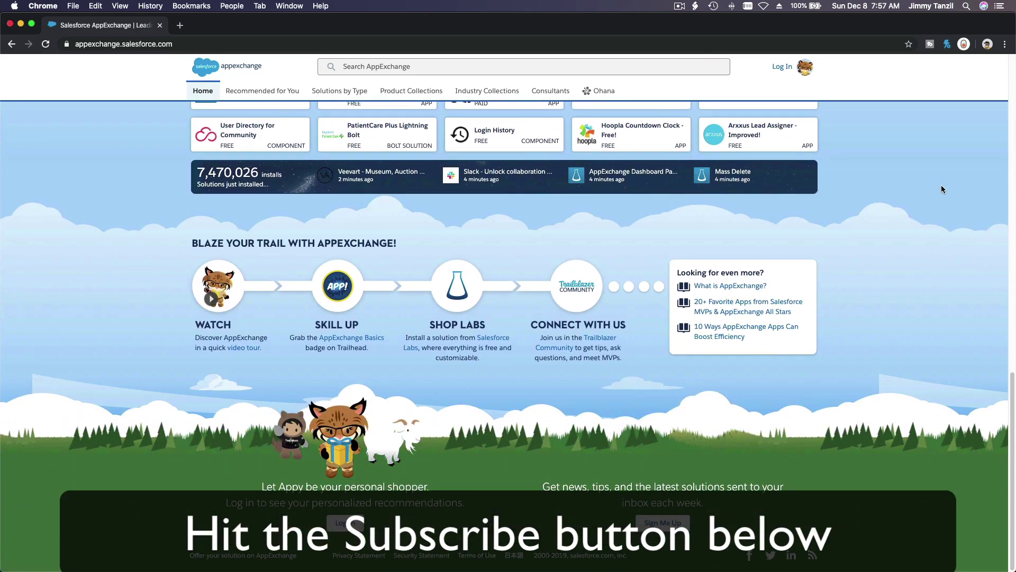